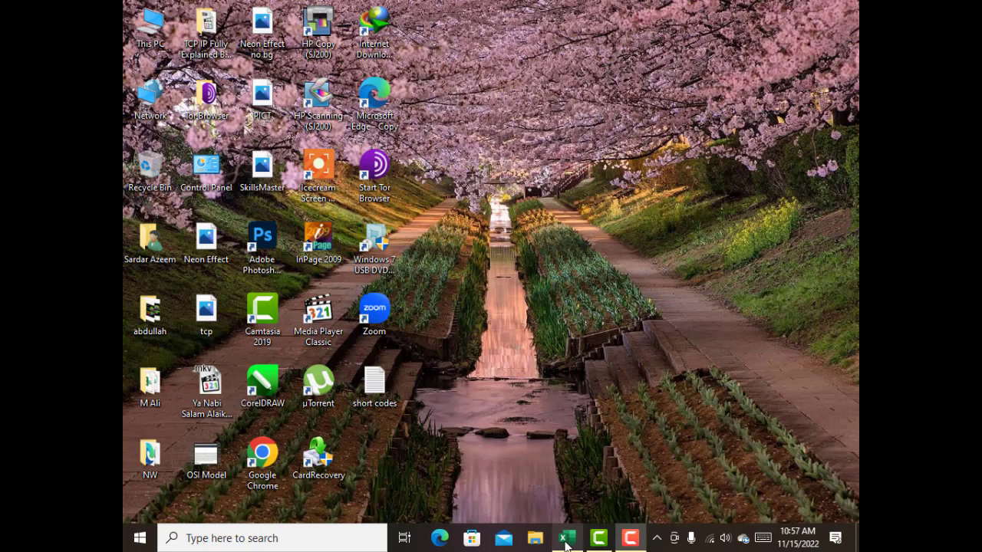
Switch to the open Excel result workbook and spell-check the sheet from C4, ignoring all occurrences of the name flagged in row 7.
left_click(566, 541)
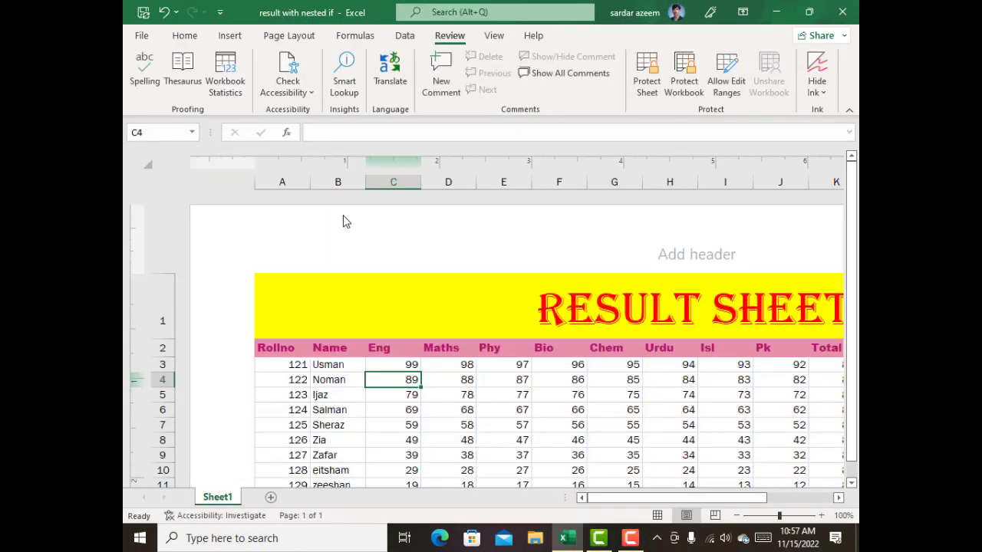
left_click(320, 376)
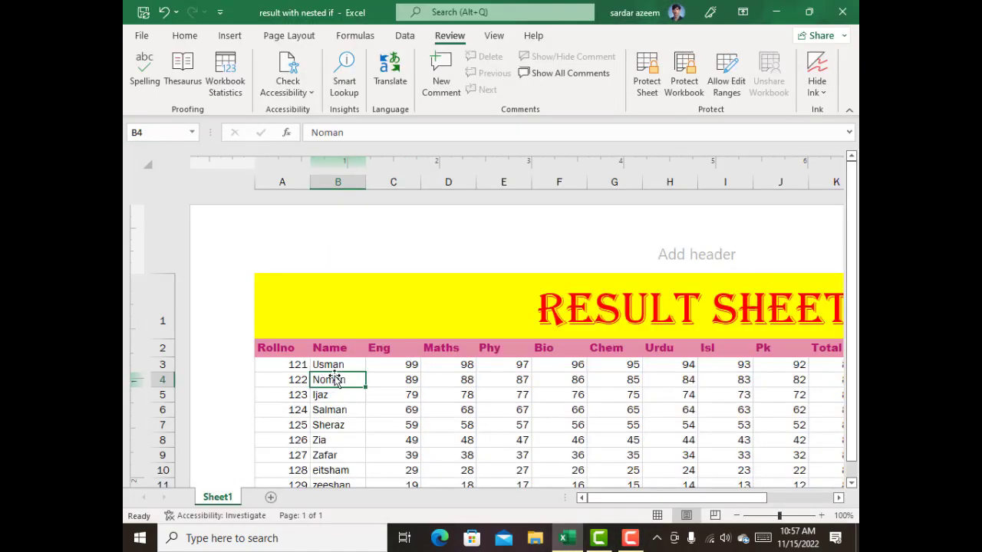
left_click(391, 385)
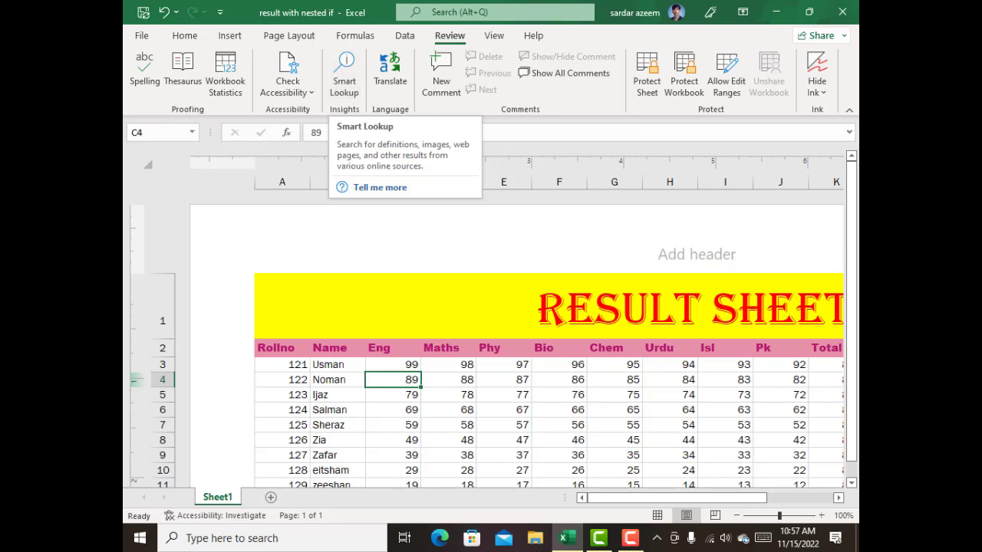
left_click(143, 74)
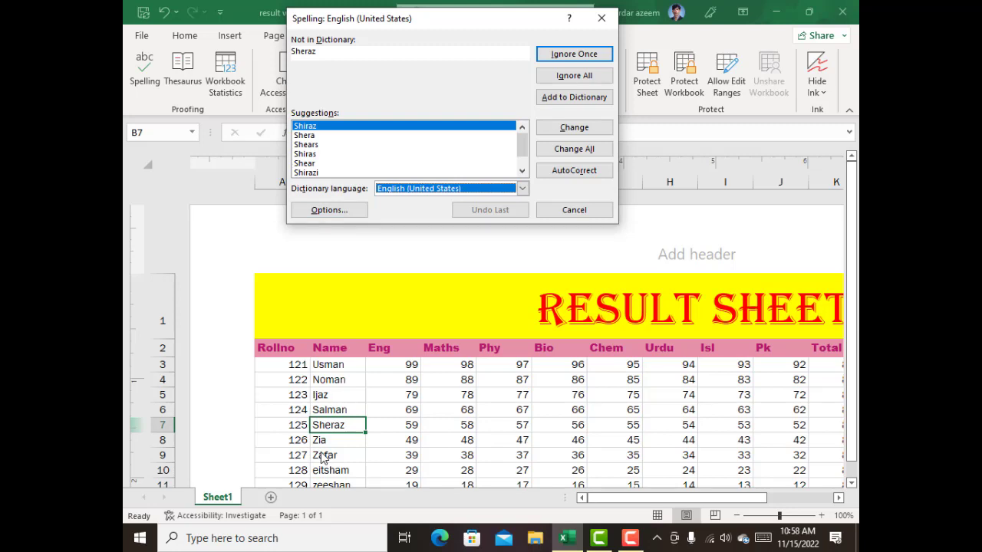
left_click(551, 77)
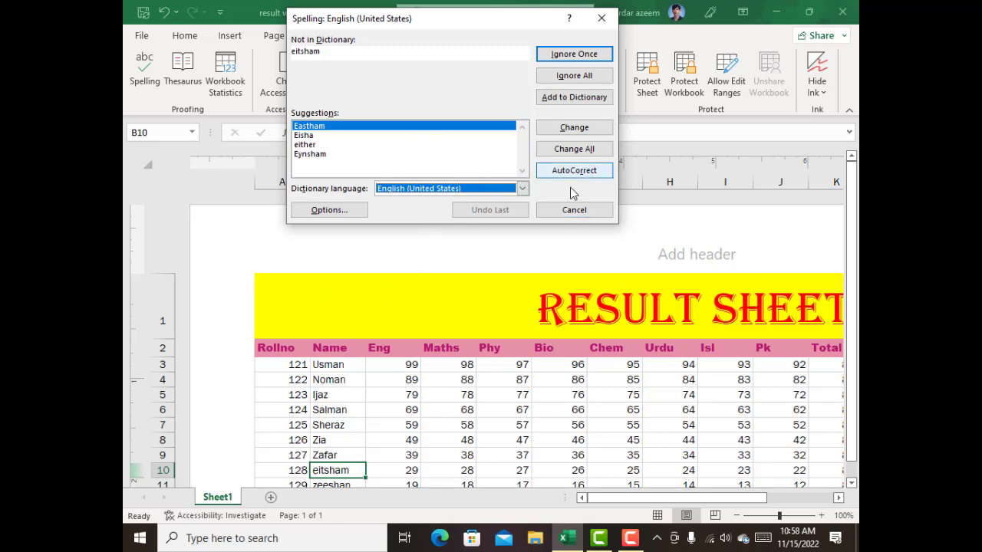
left_click(574, 209)
Enter the misspelled word "Salees" in cell C18 below the result table and keep that cell selected.
left_click(342, 290)
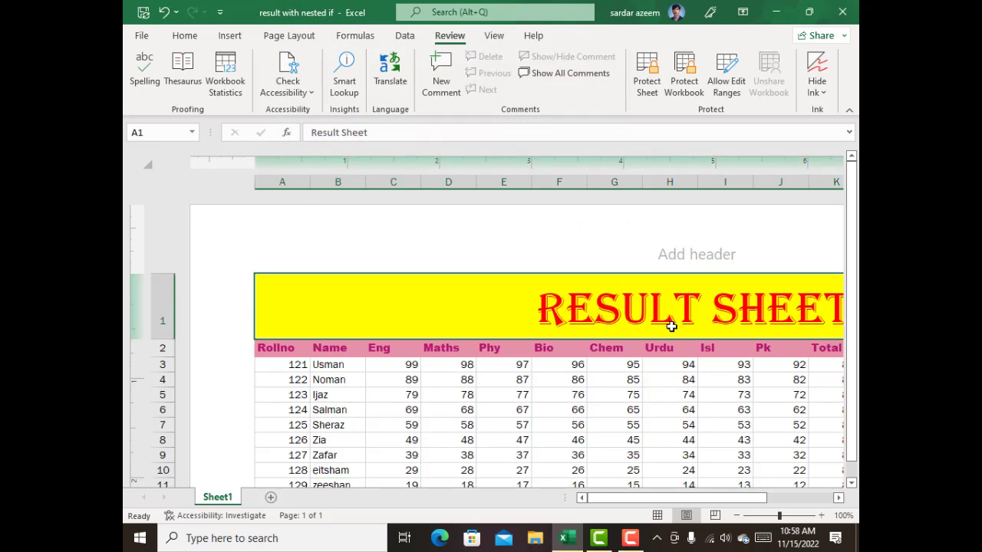
scroll(373, 344, "down", 5)
scroll(368, 333, "up", 2)
left_click(374, 307)
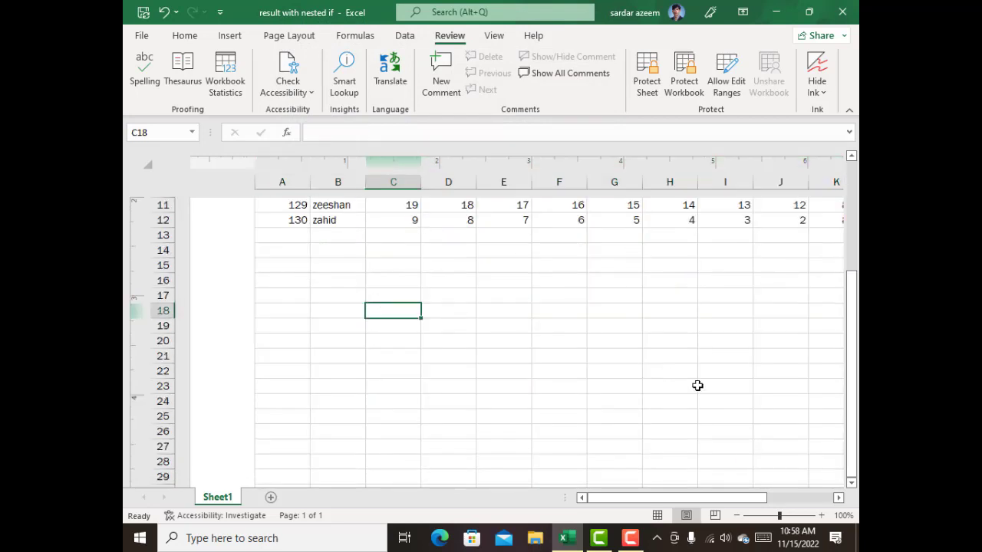
type("Slaee")
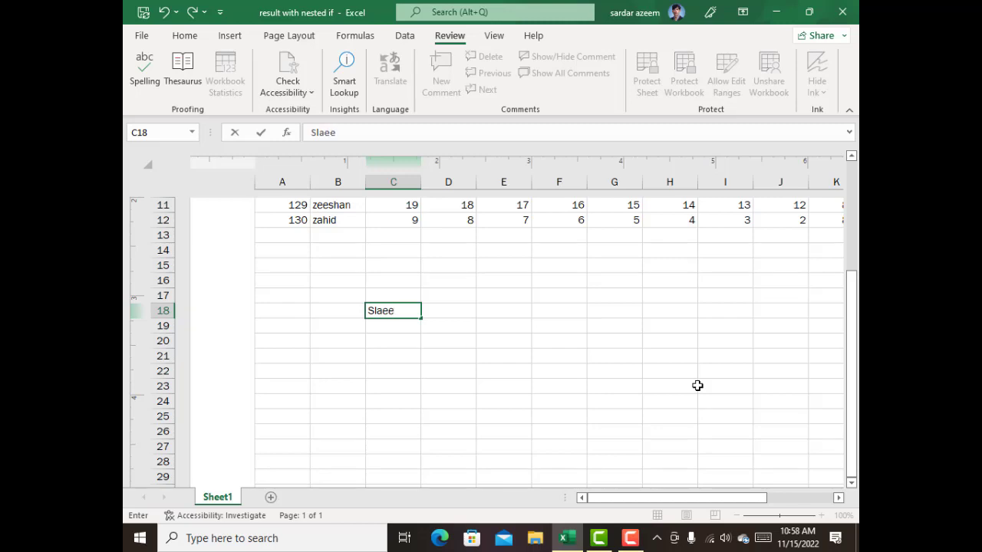
key("BackSpace")
key("BackSpace")
key("BackSpace")
key("BackSpace")
type("alees")
key("Return")
key("Up")
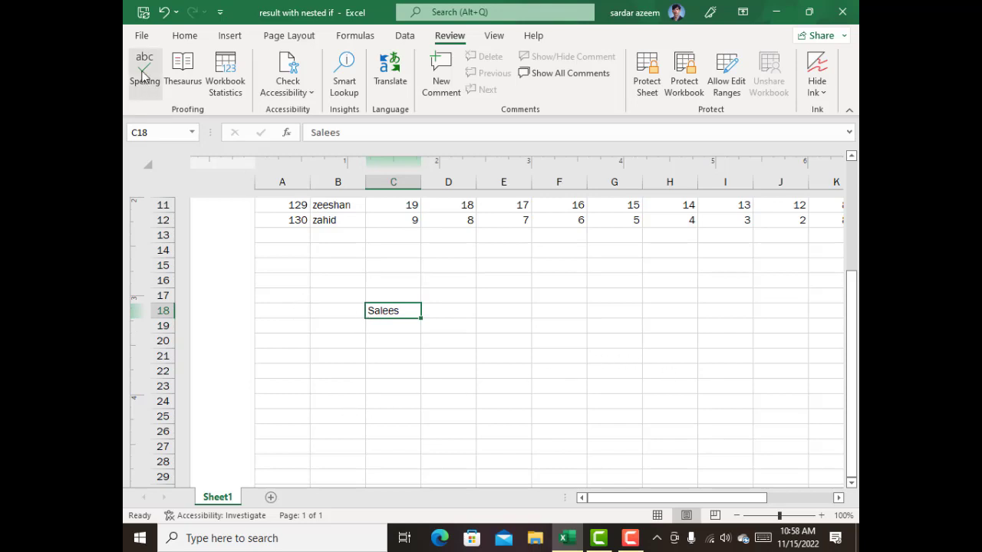
Spell-check from C18, changing all occurrences of "Salees" to "Sales", and end the check after continuing from the beginning of the sheet.
left_click(797, 515)
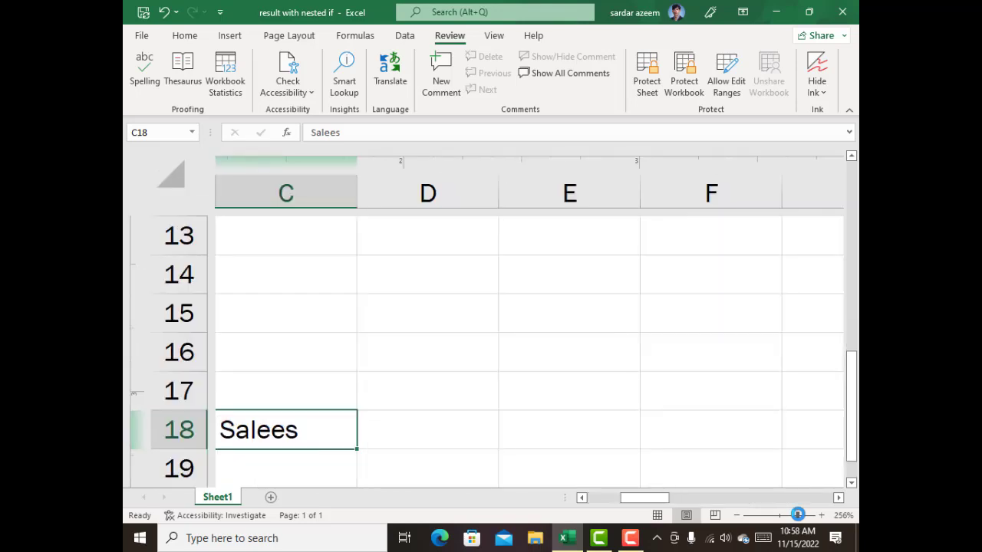
left_click_drag(649, 499, 629, 500)
scroll(517, 366, "down", 2)
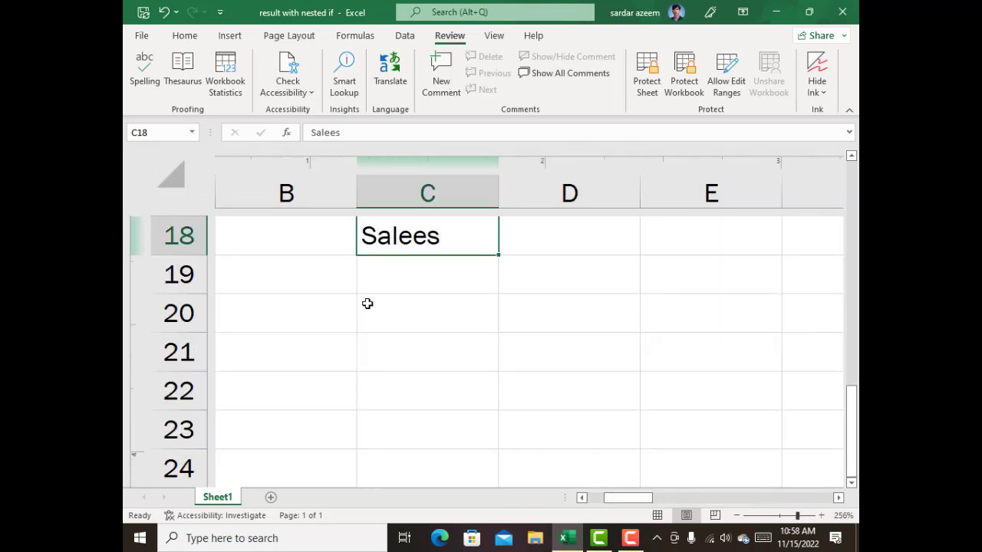
scroll(368, 305, "up", 2)
left_click(143, 76)
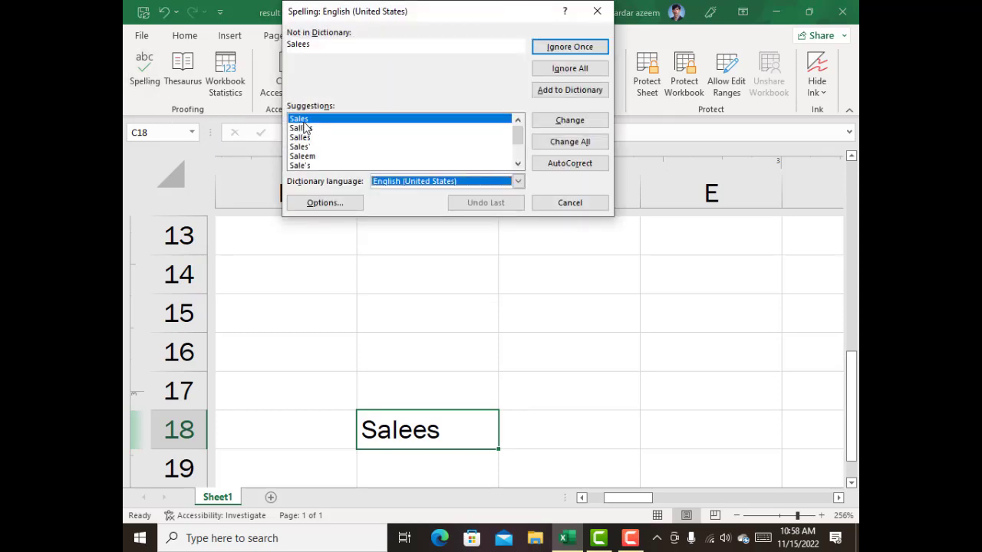
left_click(567, 142)
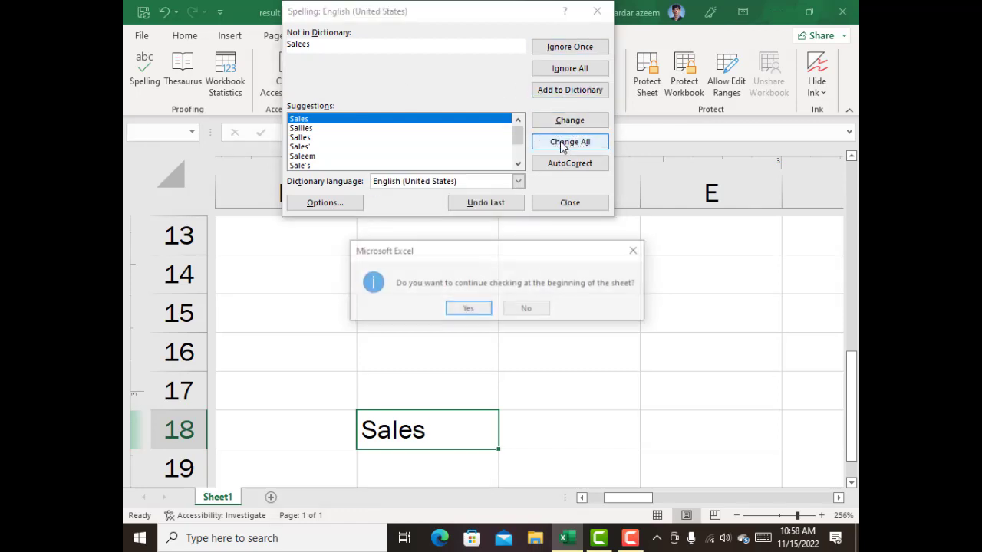
left_click(468, 308)
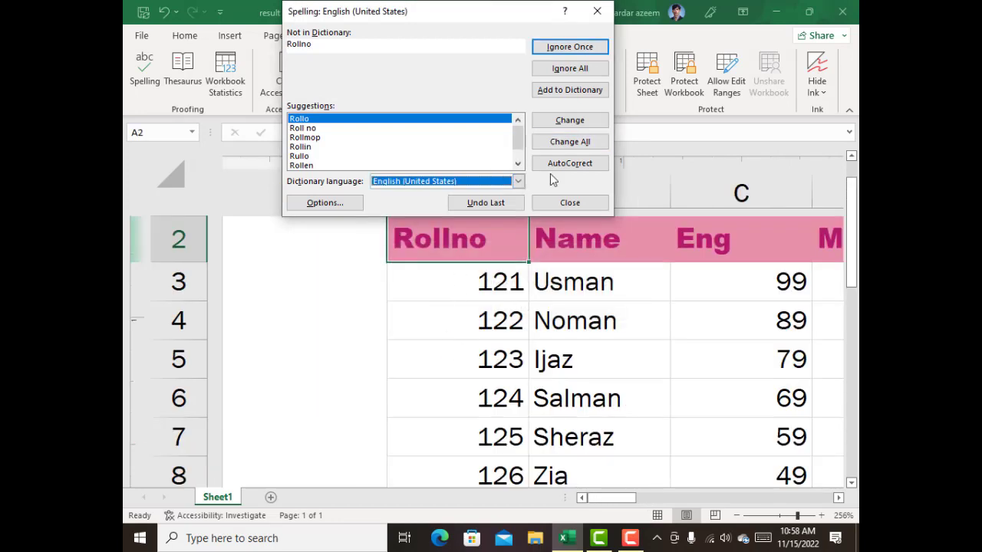
left_click(572, 204)
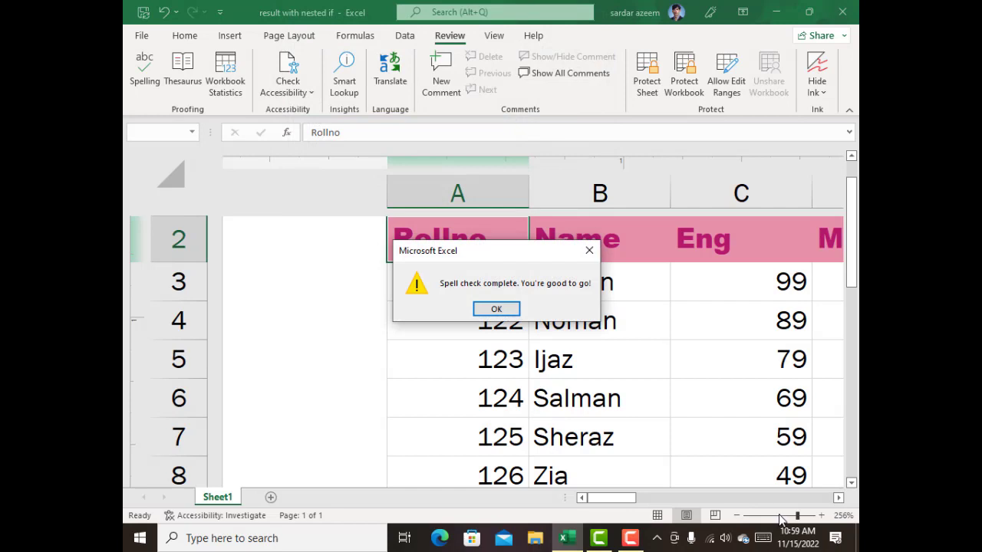
left_click(512, 310)
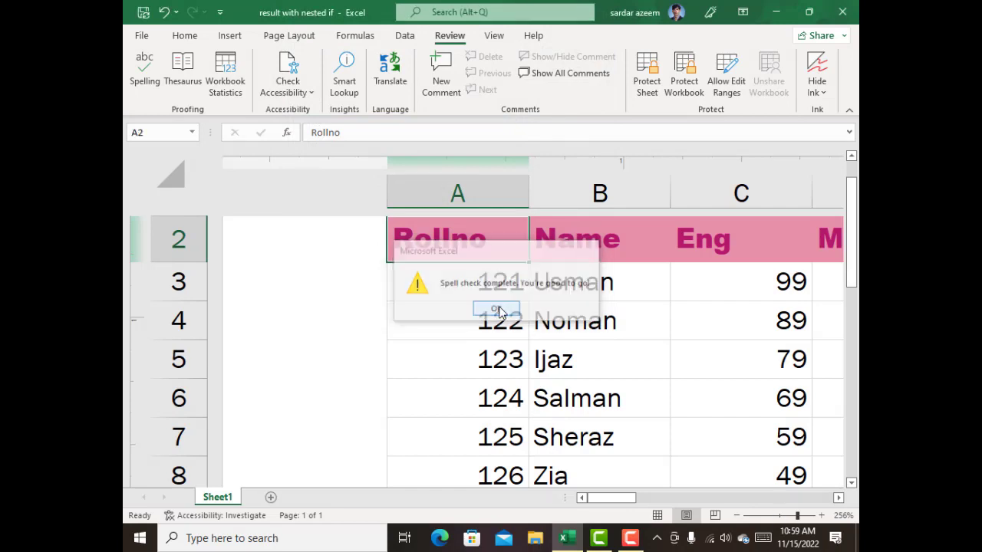
Enter the word "Result" in cell B15 below the table and keep that cell selected.
left_click(782, 518)
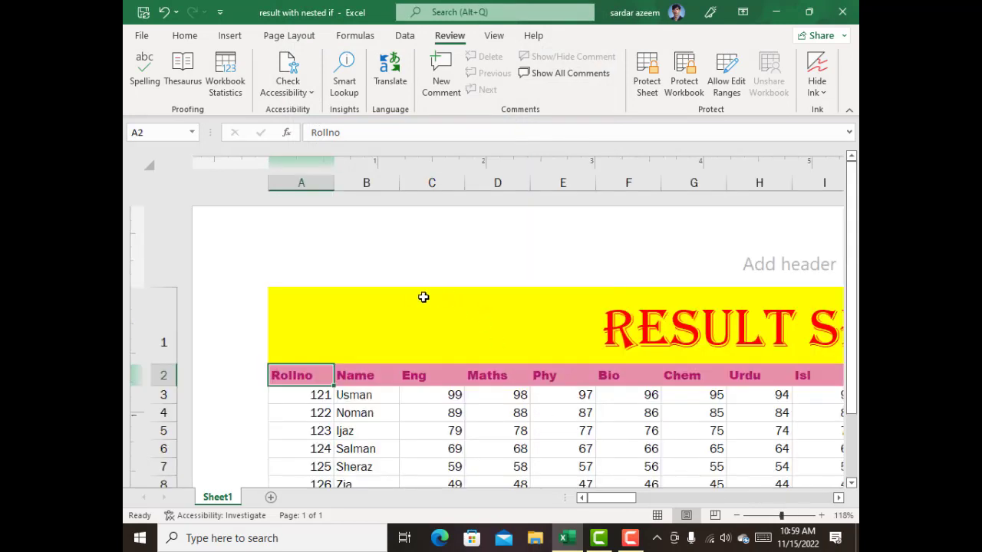
scroll(421, 298, "down", 2)
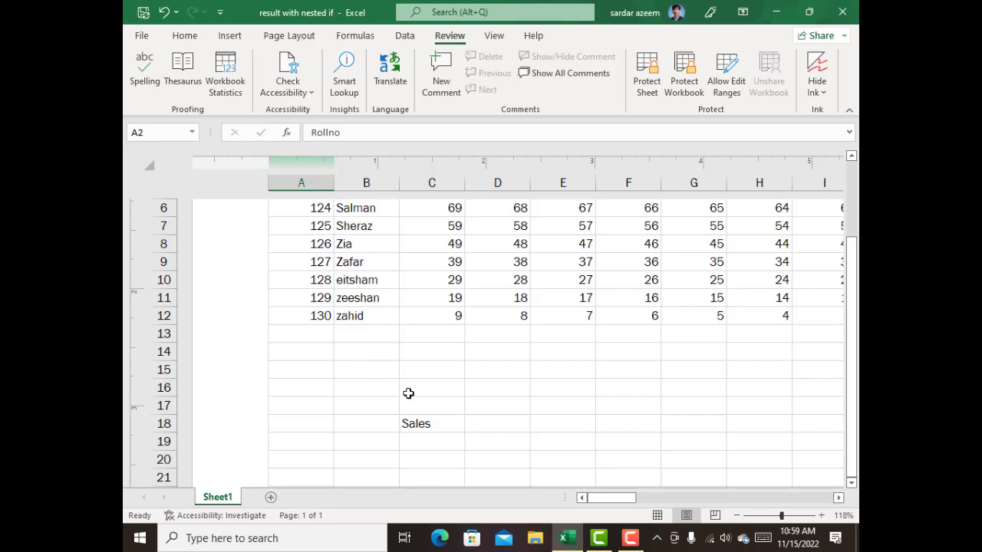
scroll(407, 392, "up", 2)
left_click(625, 330)
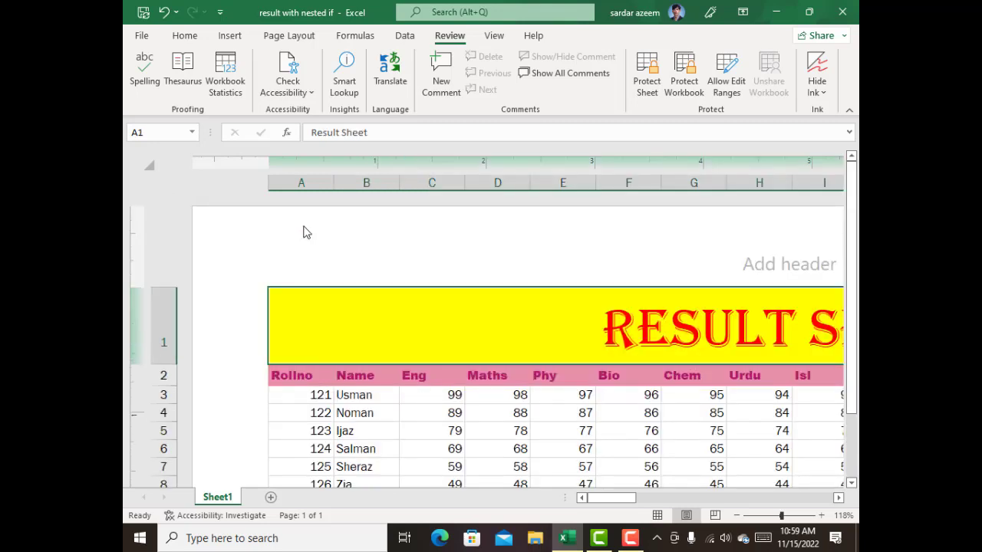
scroll(306, 233, "down", 2)
left_click(346, 365)
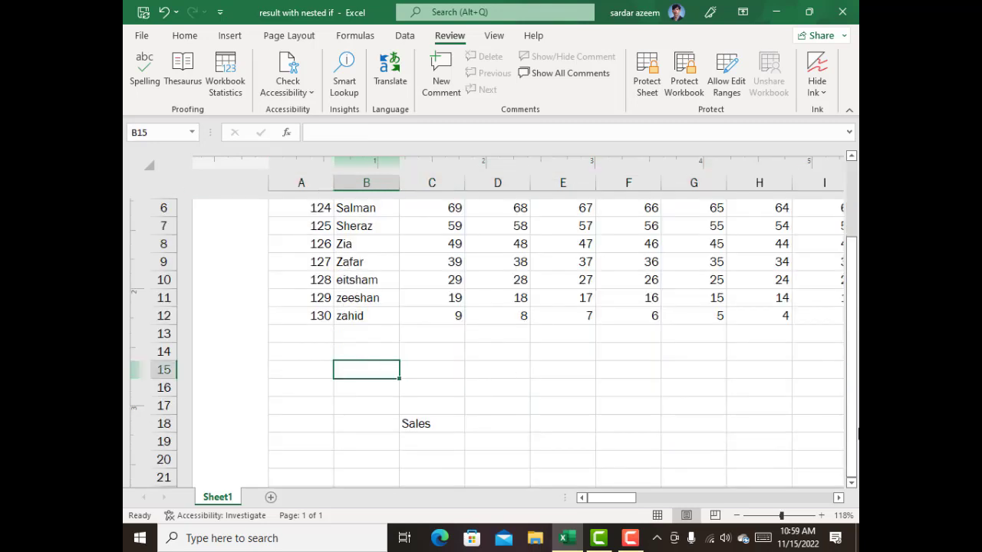
type("Reu")
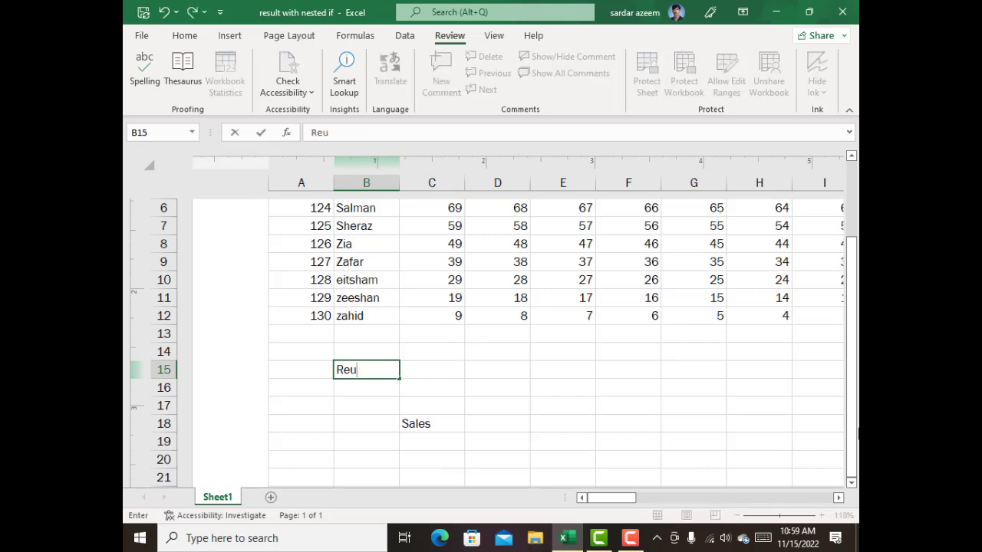
type("s")
key("BackSpace")
key("BackSpace")
type("sult")
key("Return")
key("Up")
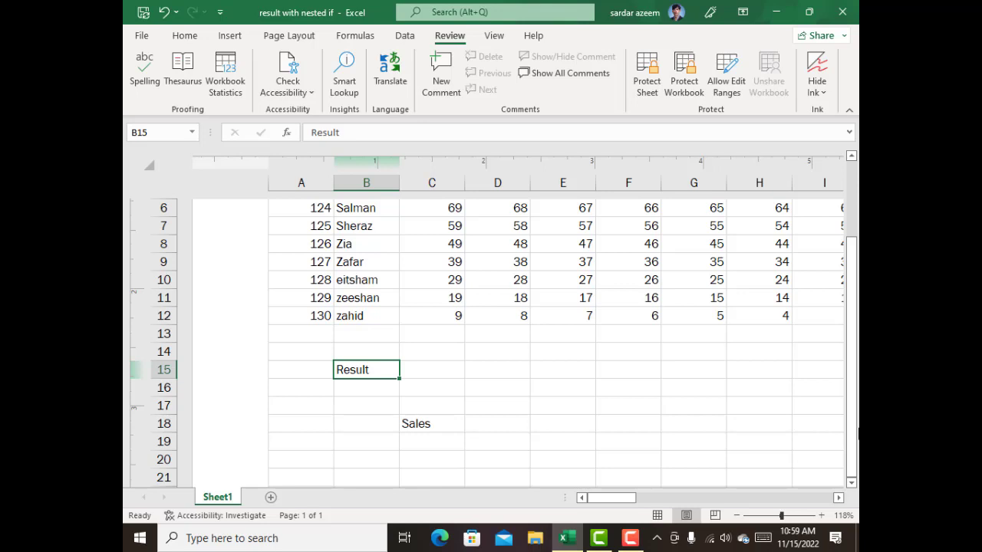
Look up "Result" from B15 in the Thesaurus, replace it with the synonym "Product", and close the Thesaurus.
left_click(184, 77)
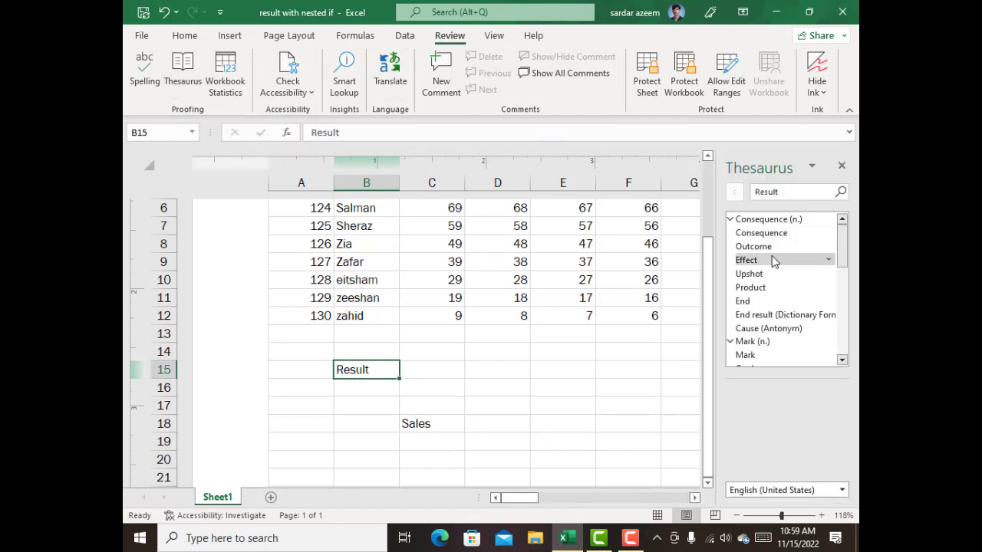
scroll(758, 303, "down", 1)
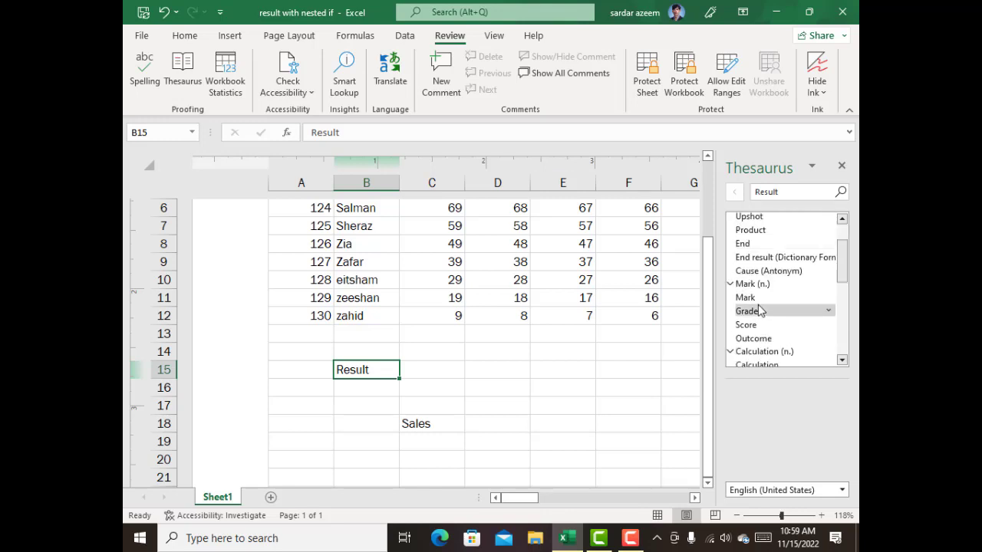
scroll(781, 299, "down", 1)
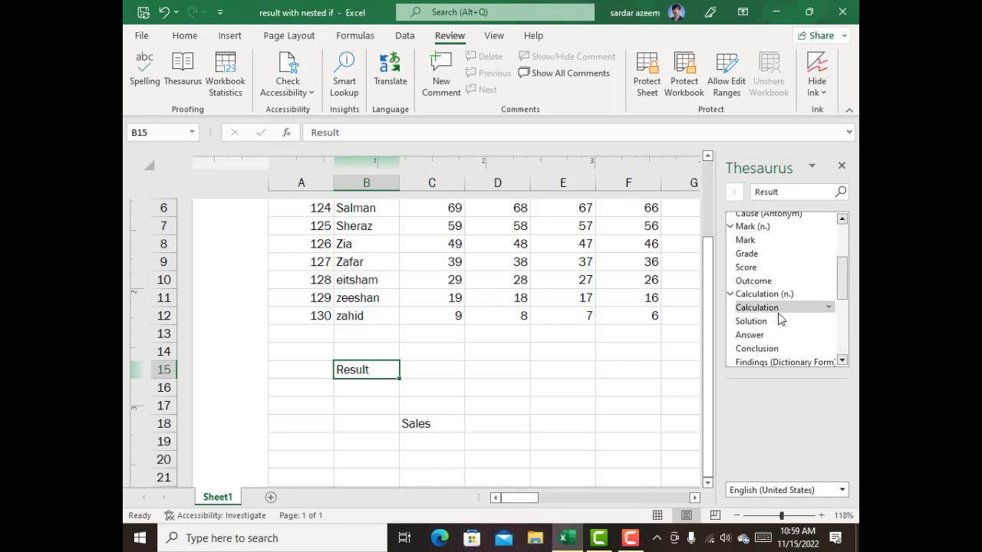
scroll(781, 318, "down", 1)
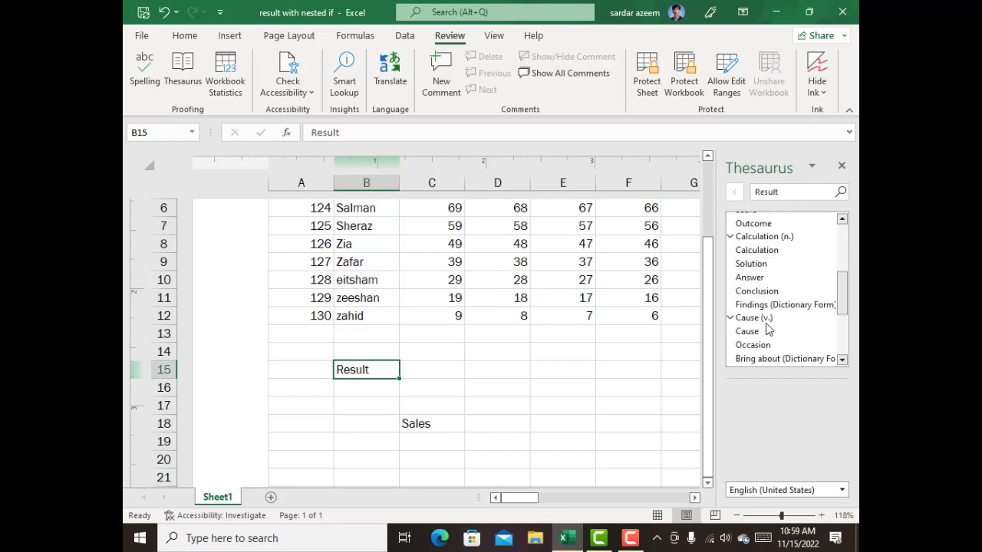
scroll(781, 316, "down", 1)
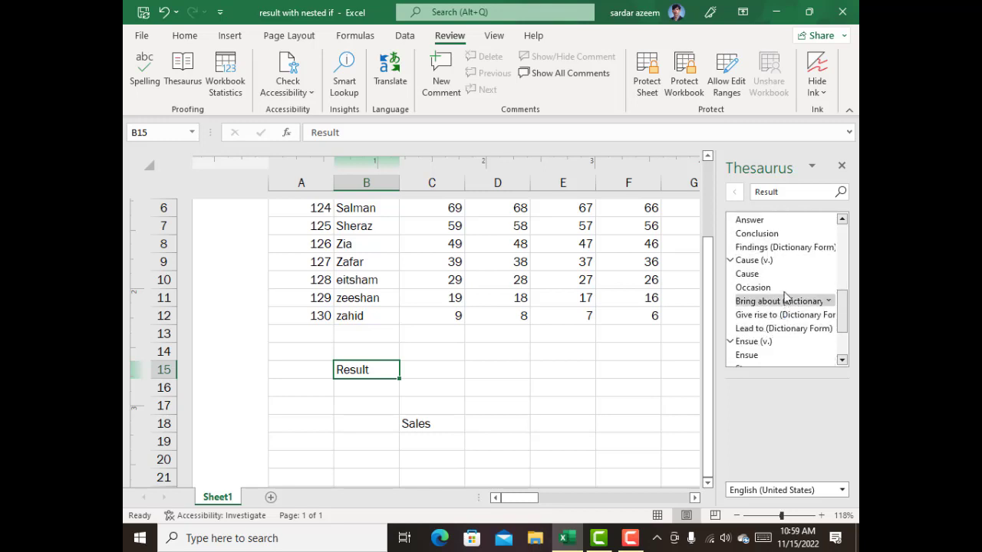
scroll(780, 287, "down", 1)
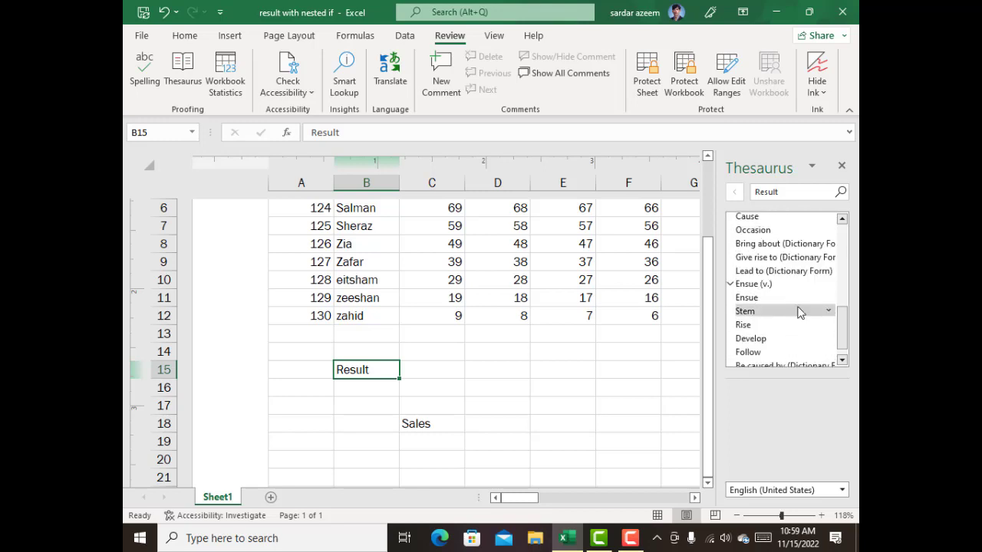
scroll(801, 300, "down", 1)
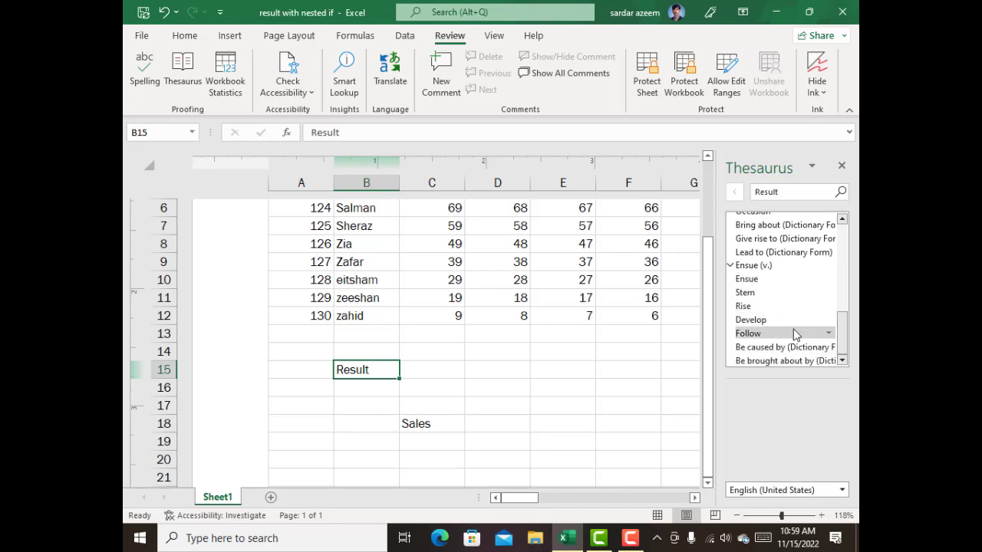
scroll(782, 322, "up", 6)
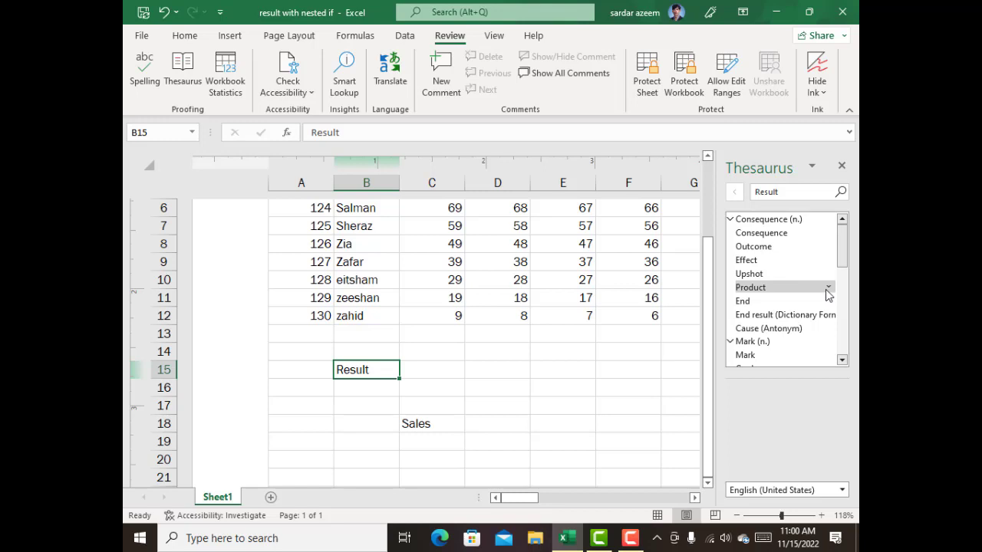
left_click(826, 293)
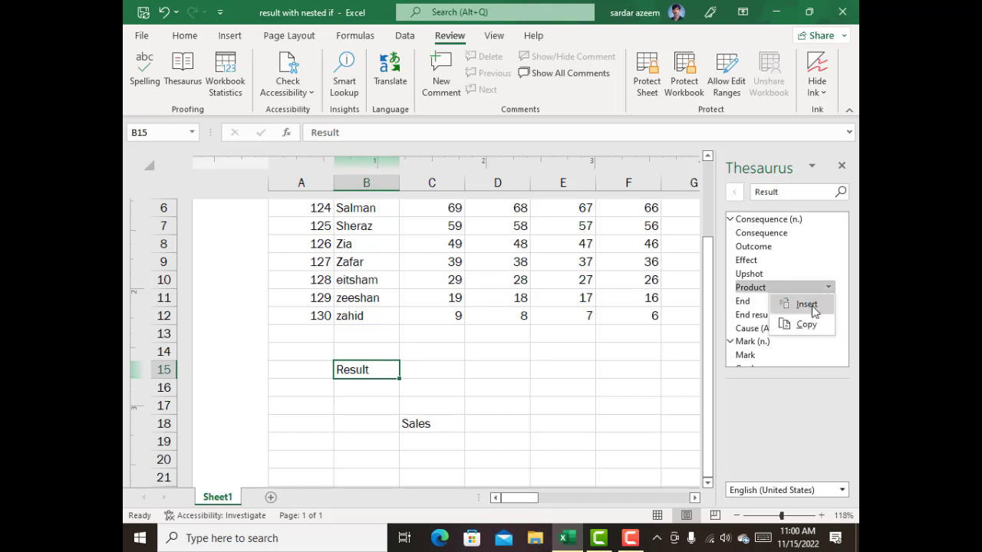
left_click(807, 305)
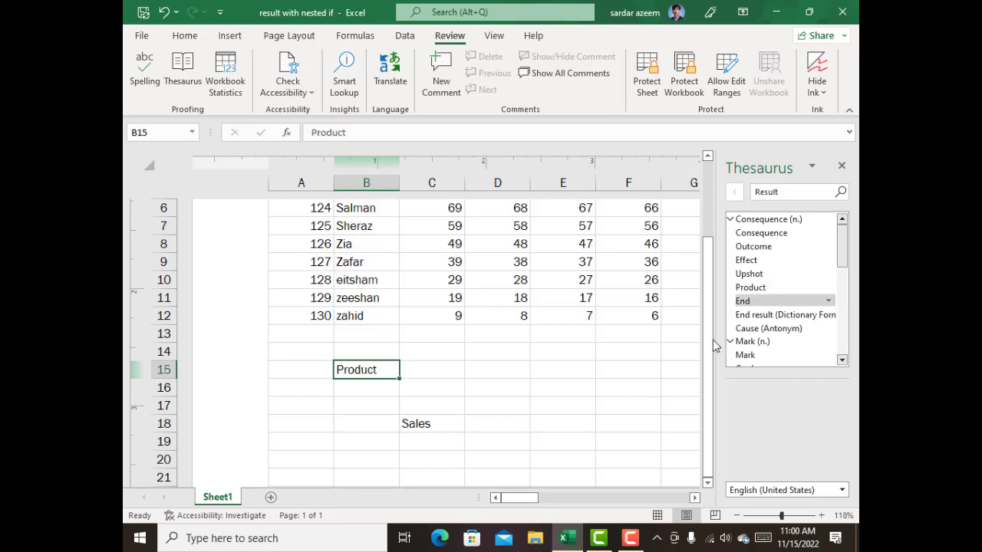
left_click(341, 400)
left_click(360, 374)
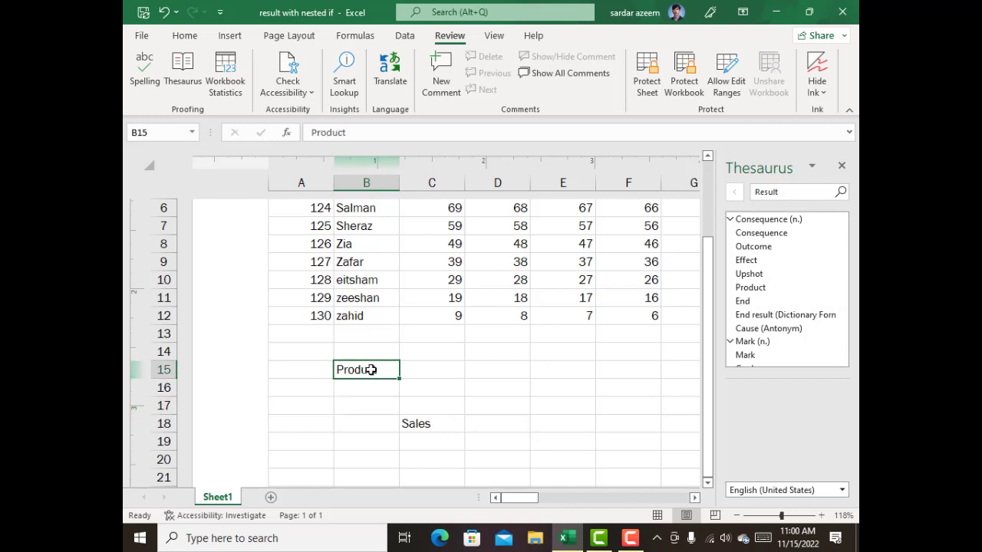
left_click(383, 340)
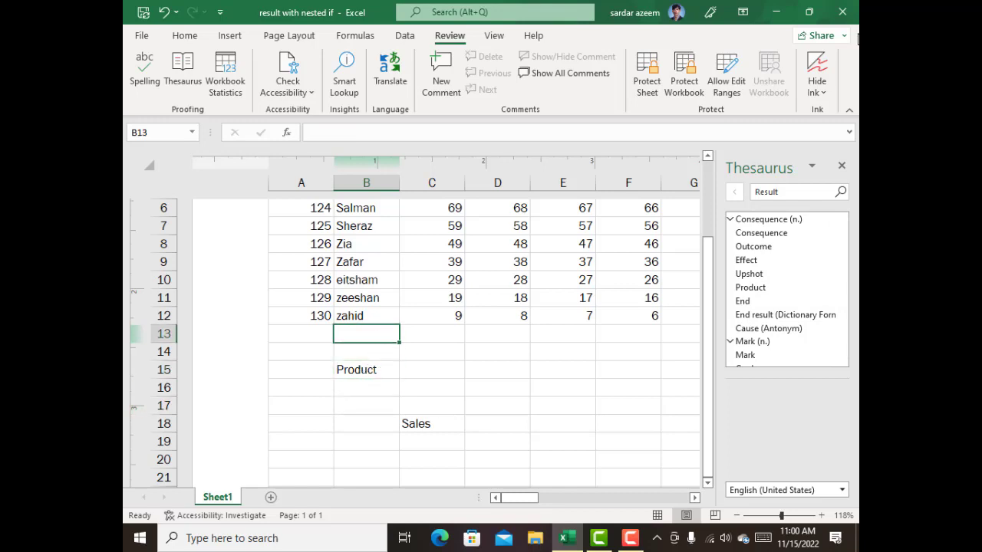
left_click(842, 167)
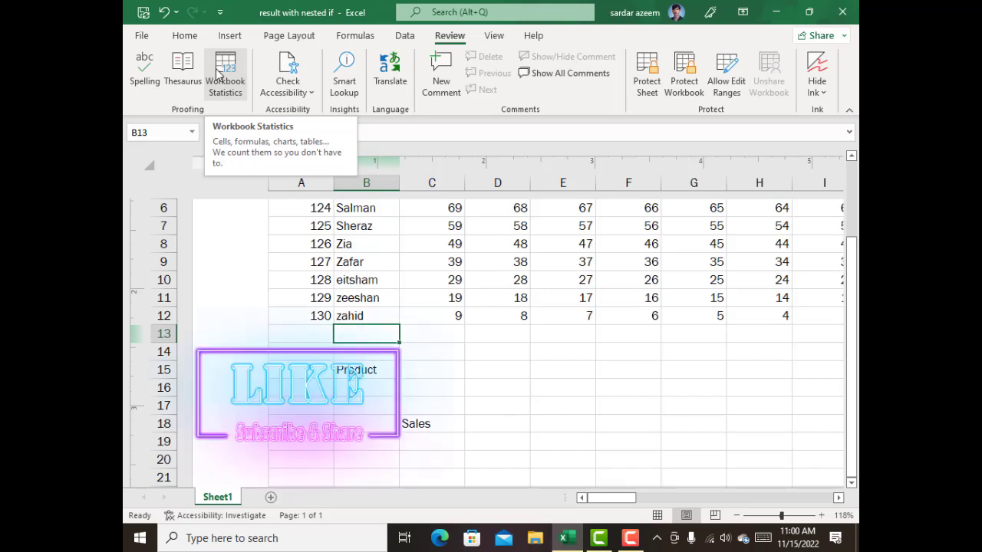
Review the workbook statistics, and look over the available accessibility checking options.
left_click(228, 83)
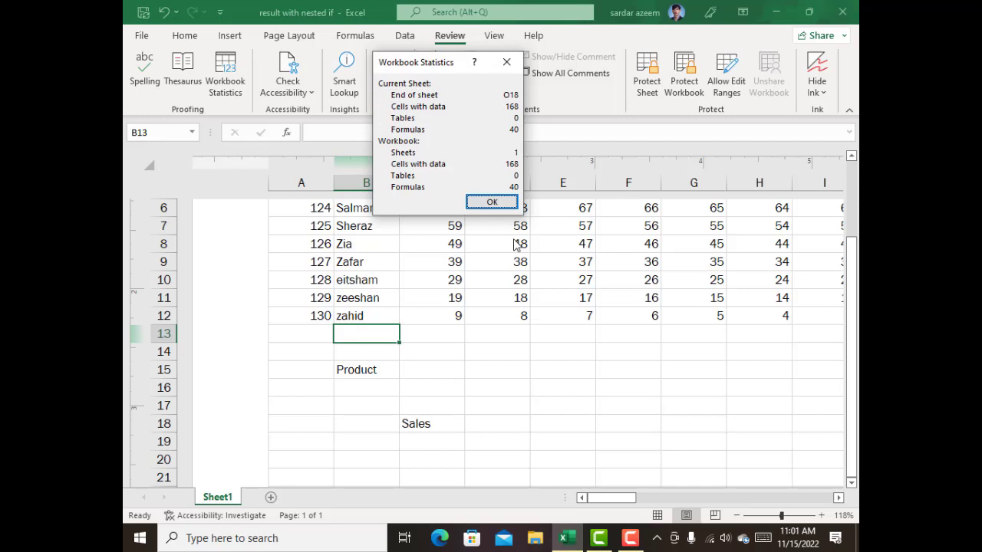
left_click(490, 202)
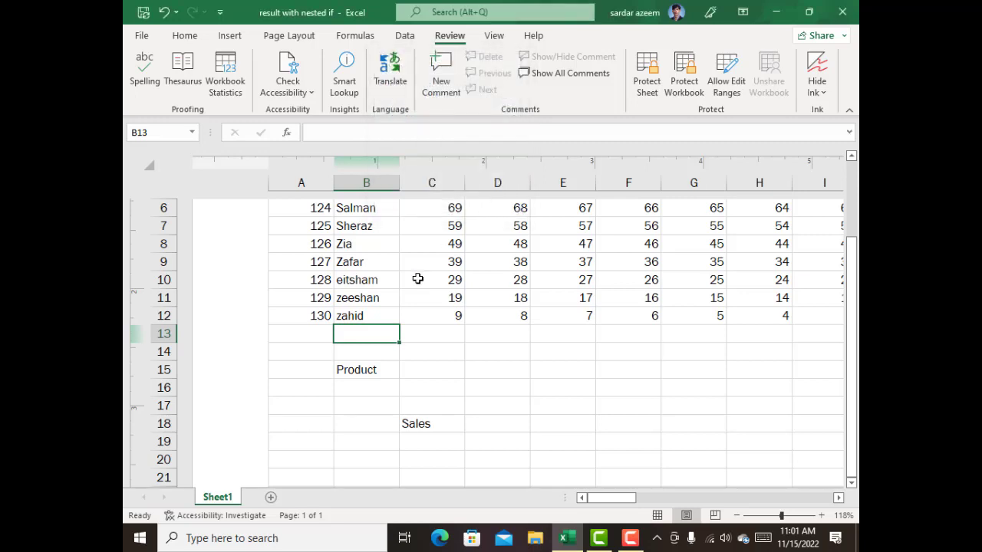
left_click(417, 279)
left_click(286, 94)
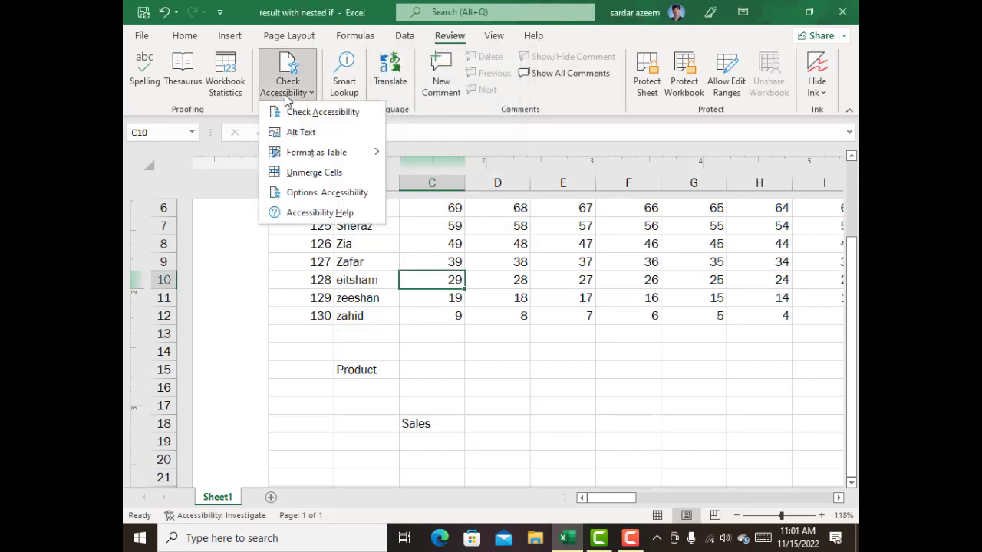
left_click(338, 299)
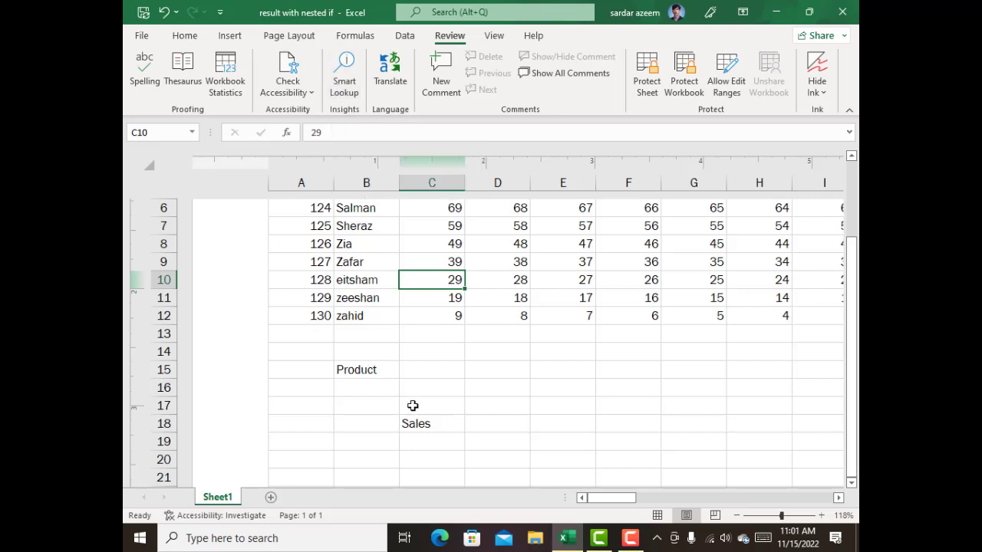
Run a Smart Lookup on the word "Sales" in cell C18 and close the results.
left_click(420, 431)
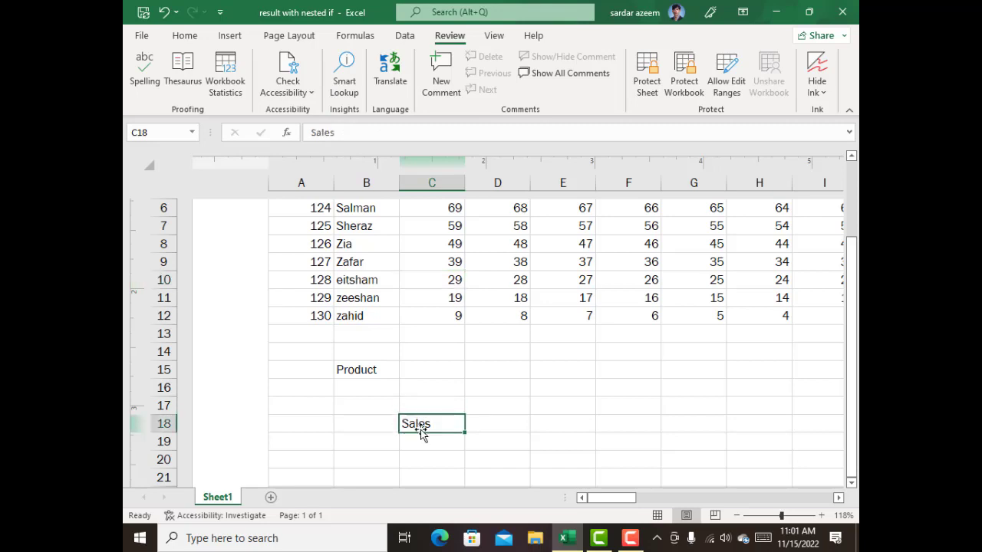
left_click(343, 78)
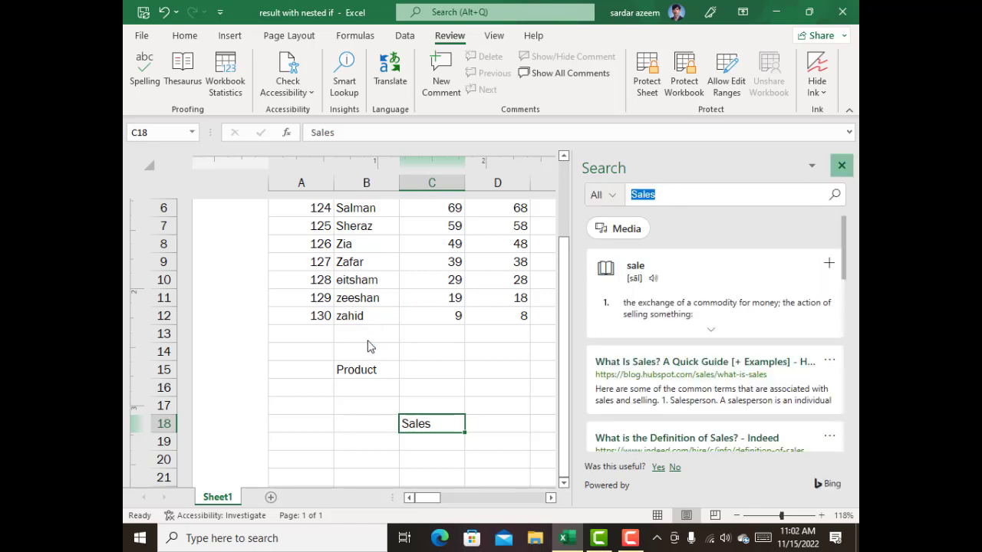
key("Escape")
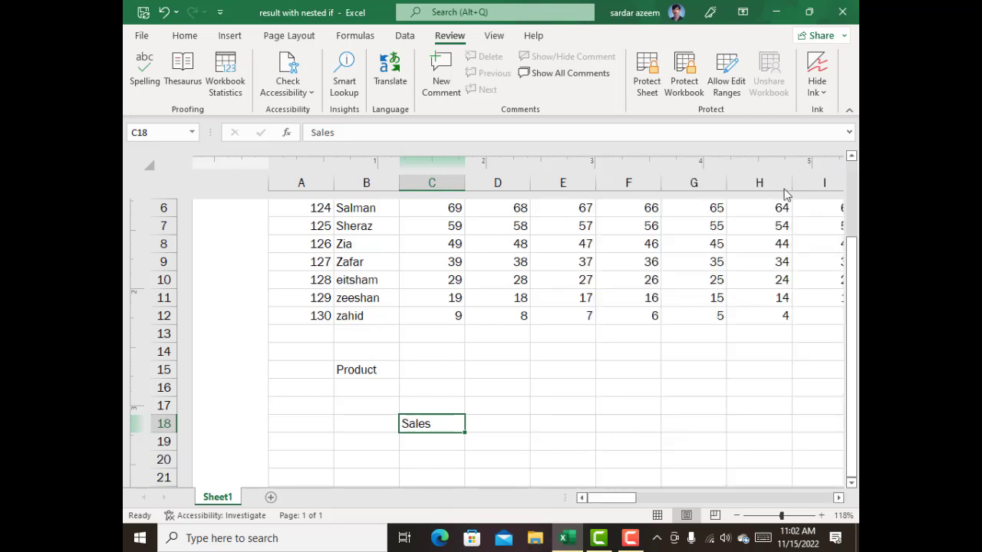
left_click(405, 352)
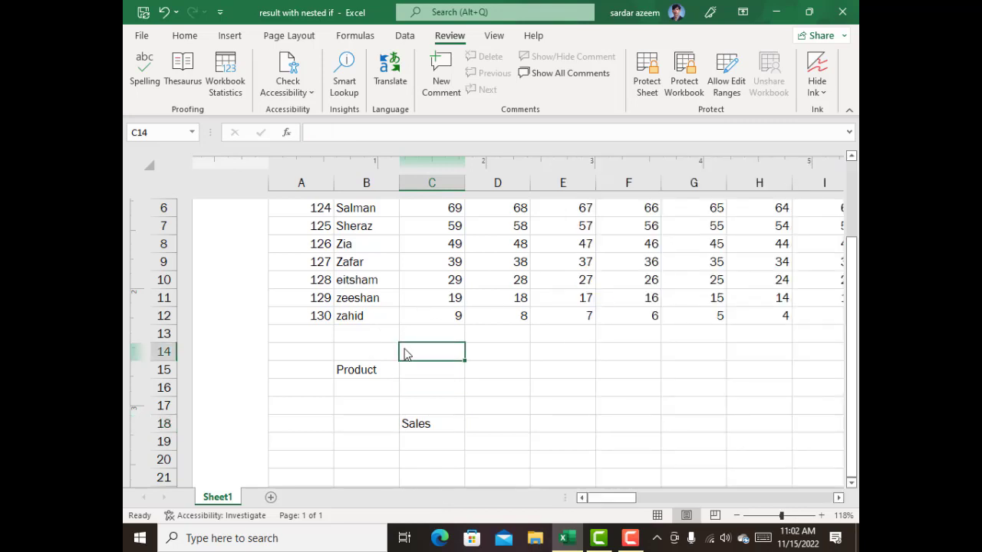
left_click(491, 329)
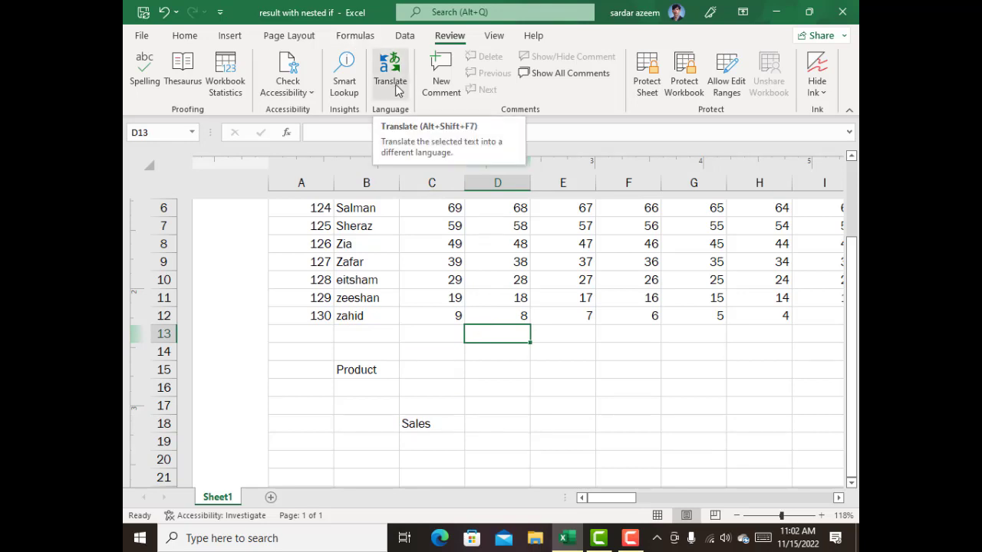
Add a comment reading "He is The Best" to cell B3, the first student's name.
left_click(371, 245)
scroll(372, 302, "up", 5)
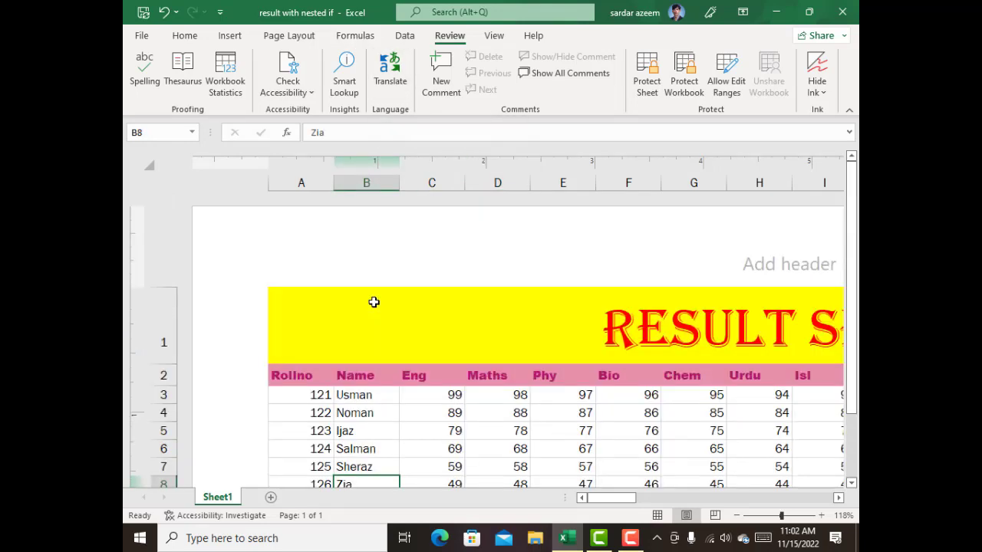
scroll(373, 301, "down", 5)
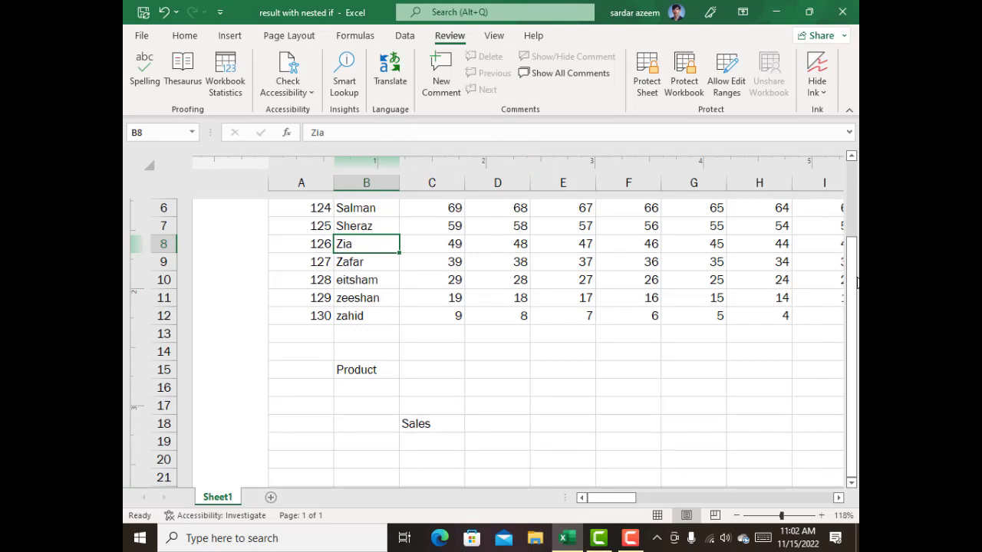
left_click_drag(855, 282, 858, 212)
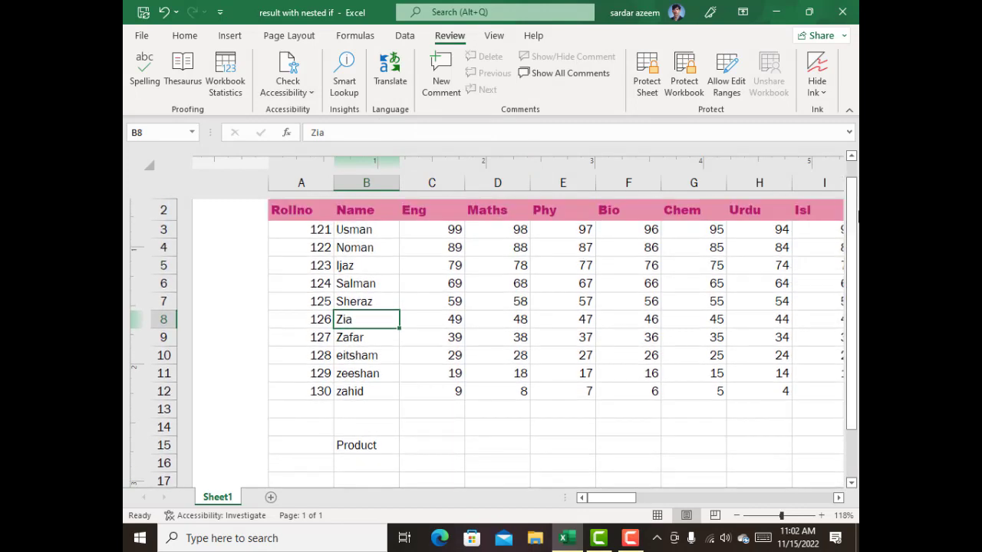
left_click(357, 228)
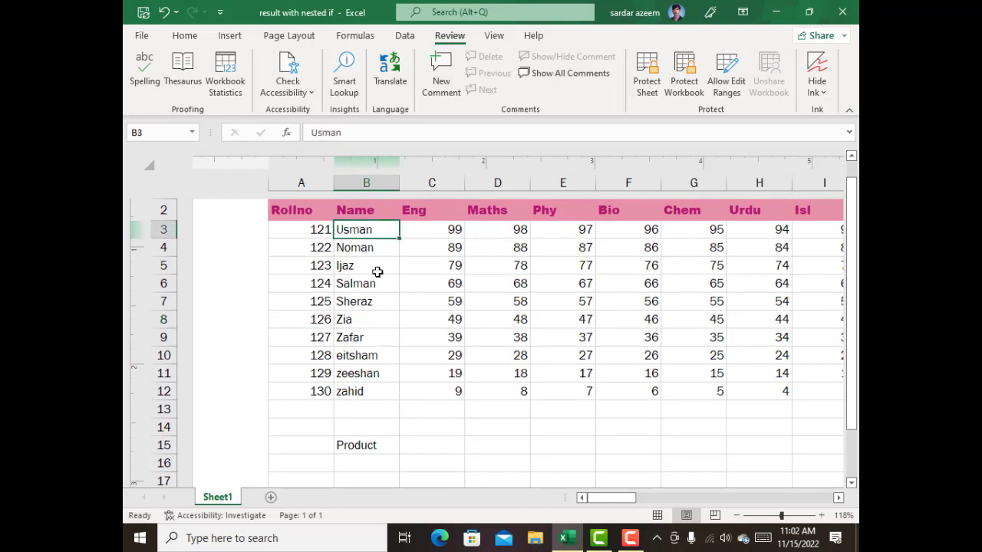
left_click(441, 79)
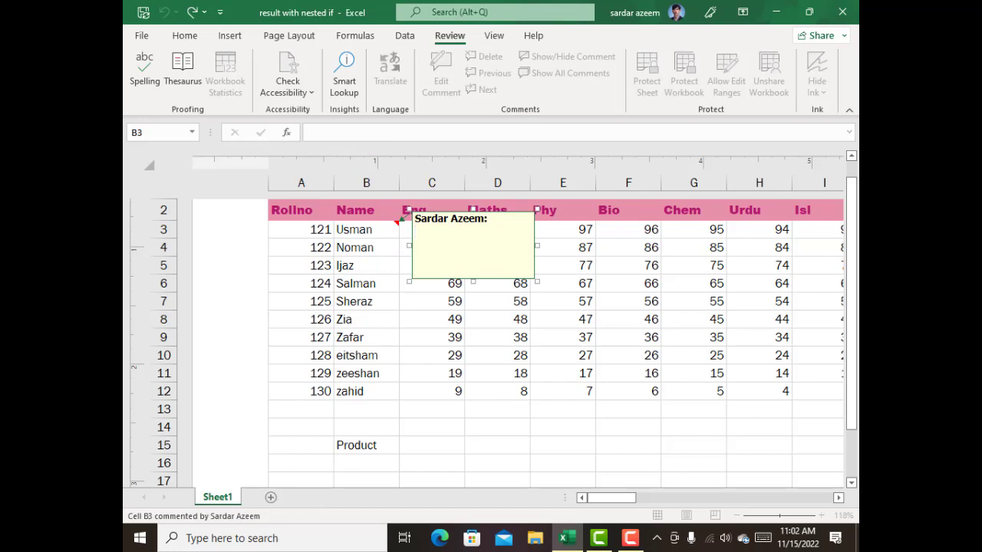
type("He is The Best")
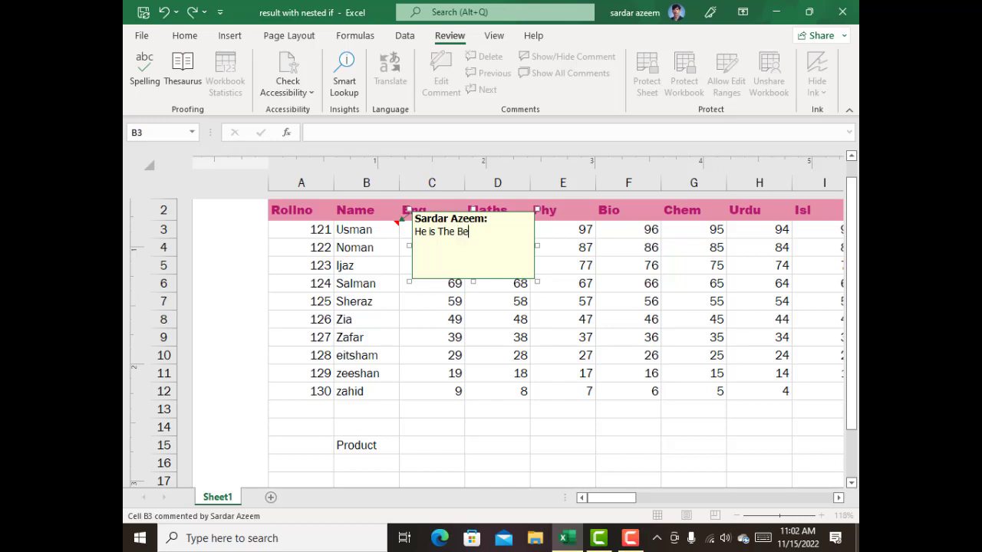
Add a comment reading "He Is An Average Student" to cell B8 in the name column.
left_click(369, 314)
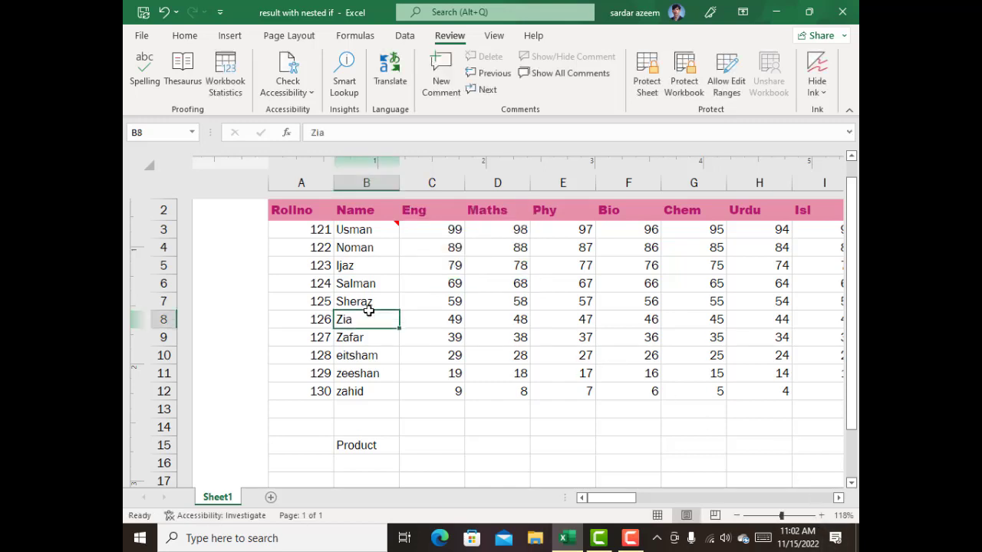
left_click(441, 73)
type("Hw")
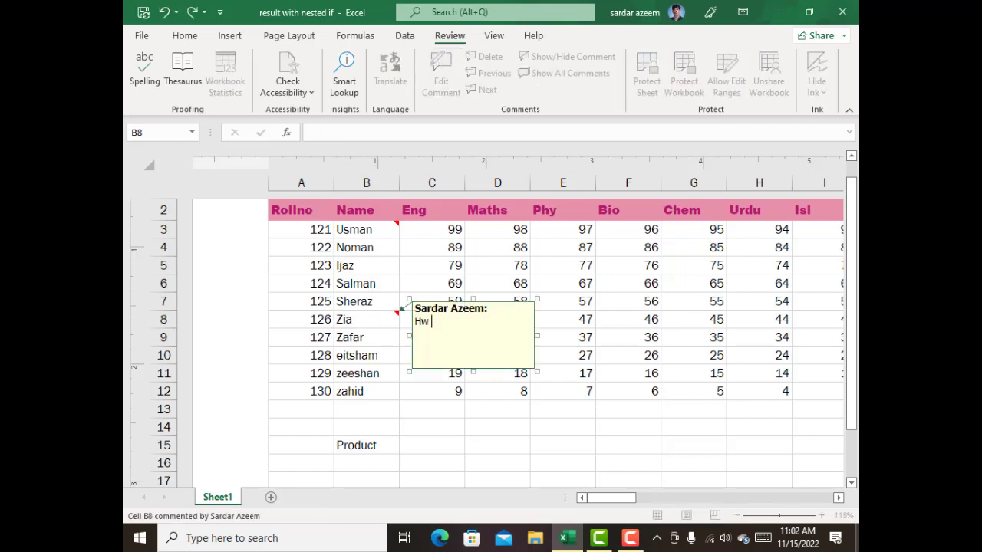
key("BackSpace")
key("BackSpace")
type("e Is An Average Stu")
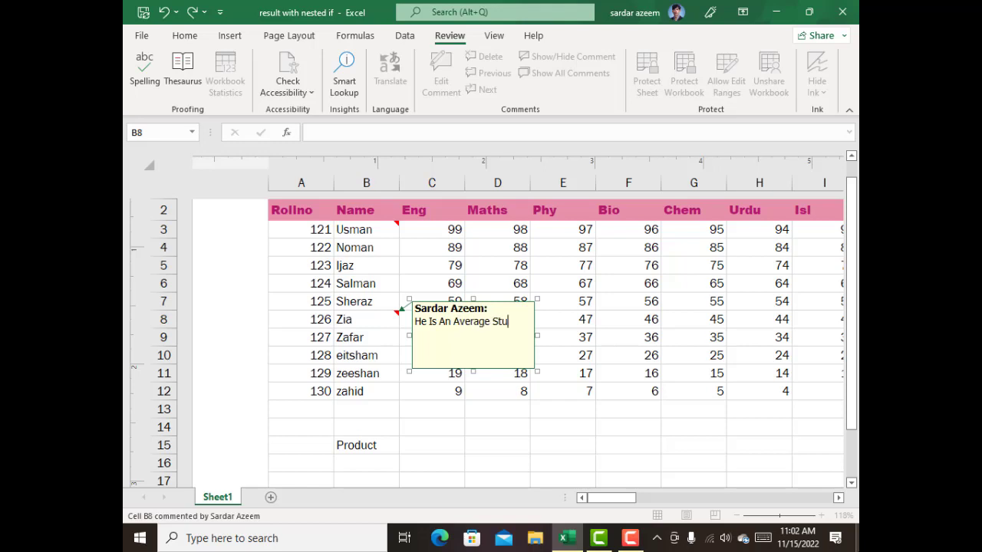
type("dent")
Add a comment reading "He Needs Harwork" to cell B12, the last student's name, and leave the comment.
left_click(347, 393)
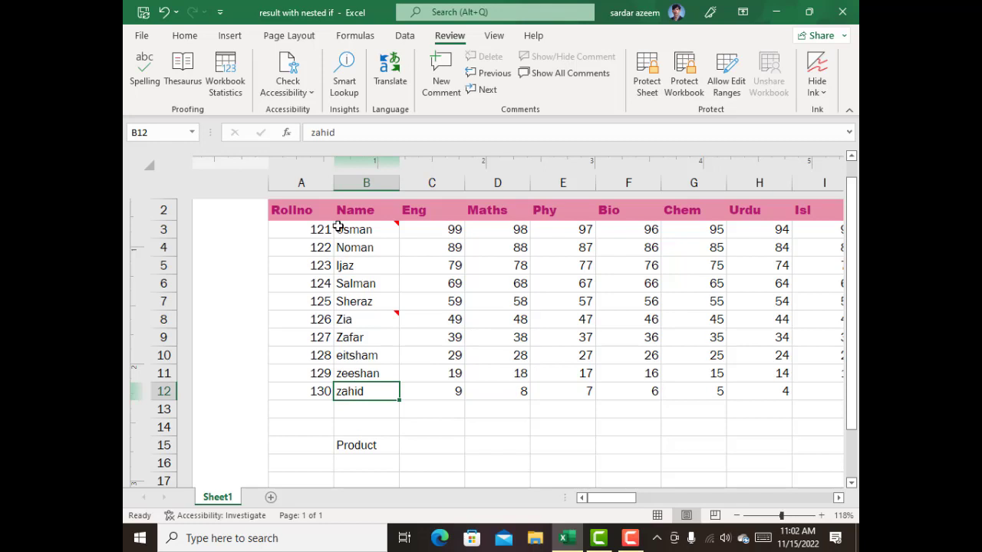
left_click(441, 77)
type("H")
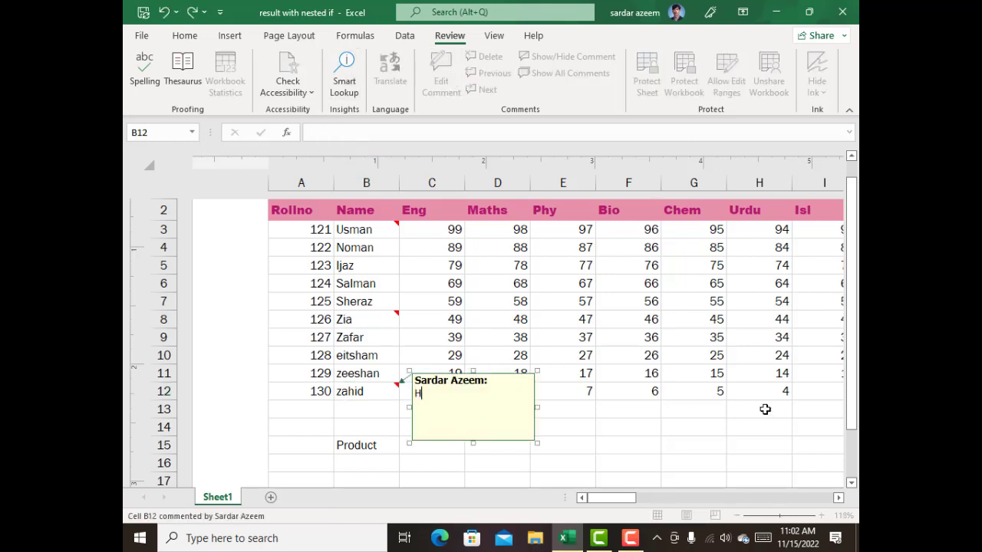
type("e Needs Harwork")
left_click(680, 388)
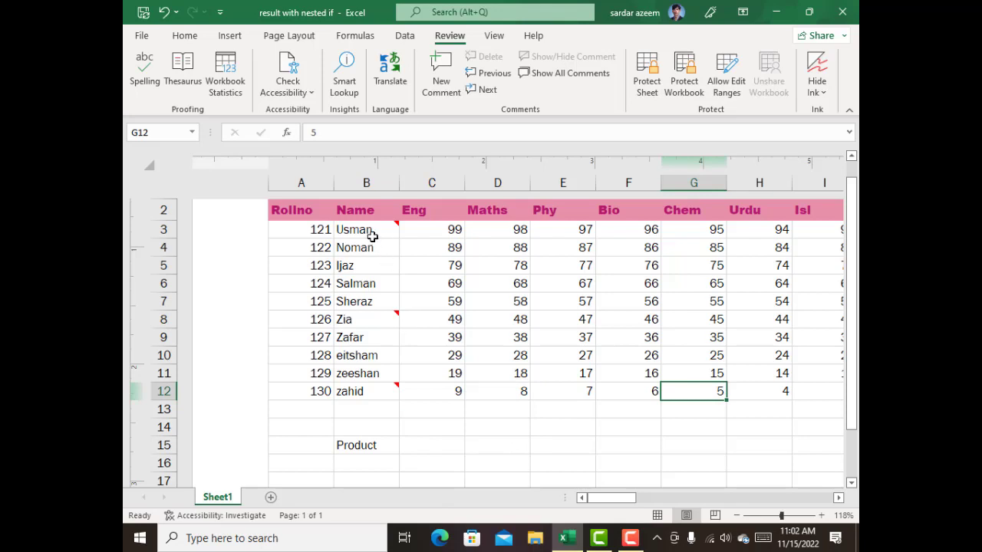
Display all comments on the sheet at once and hide them again.
mouse_move(371, 235)
mouse_move(378, 315)
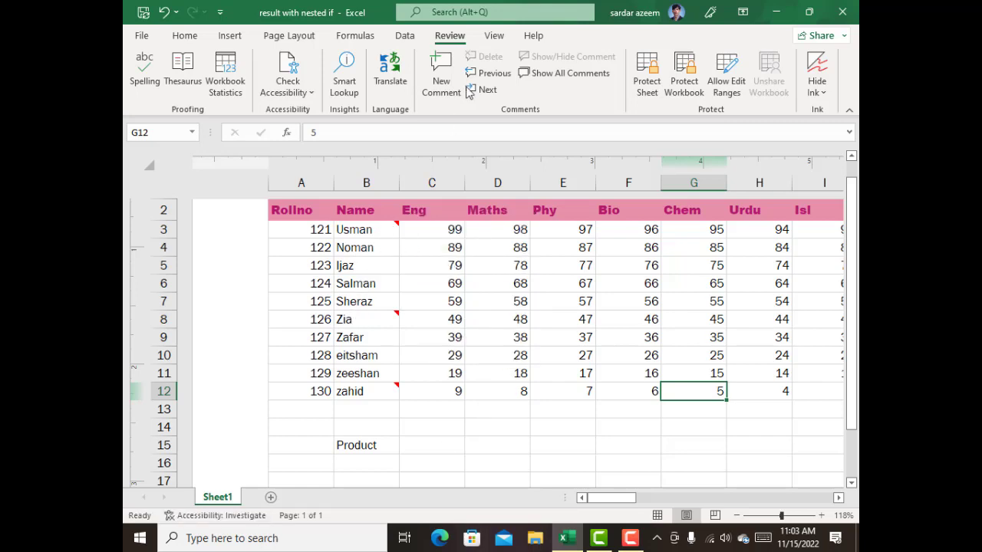
left_click(548, 78)
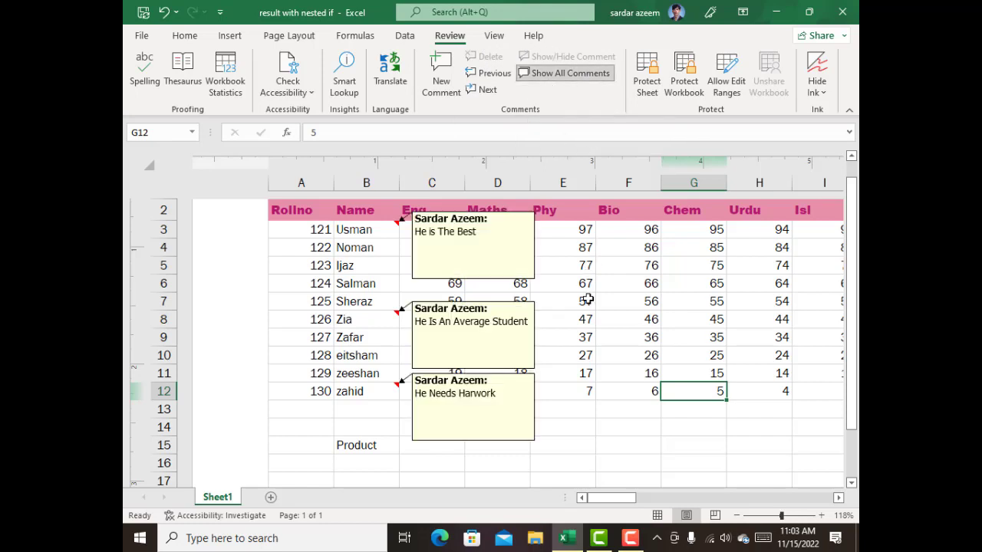
left_click(529, 74)
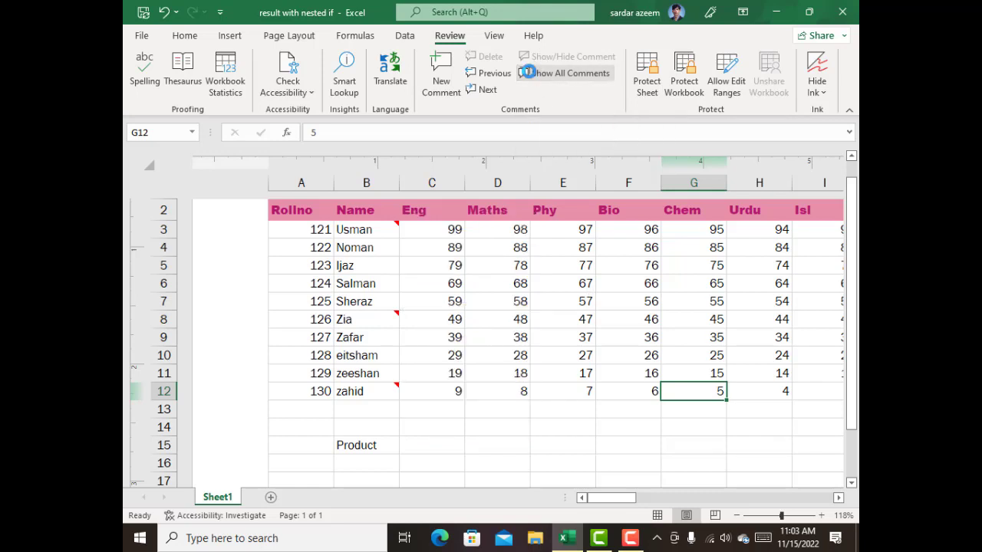
Step to the next comment and back to the previous one, continuing the review past the workbook's ends.
left_click(476, 90)
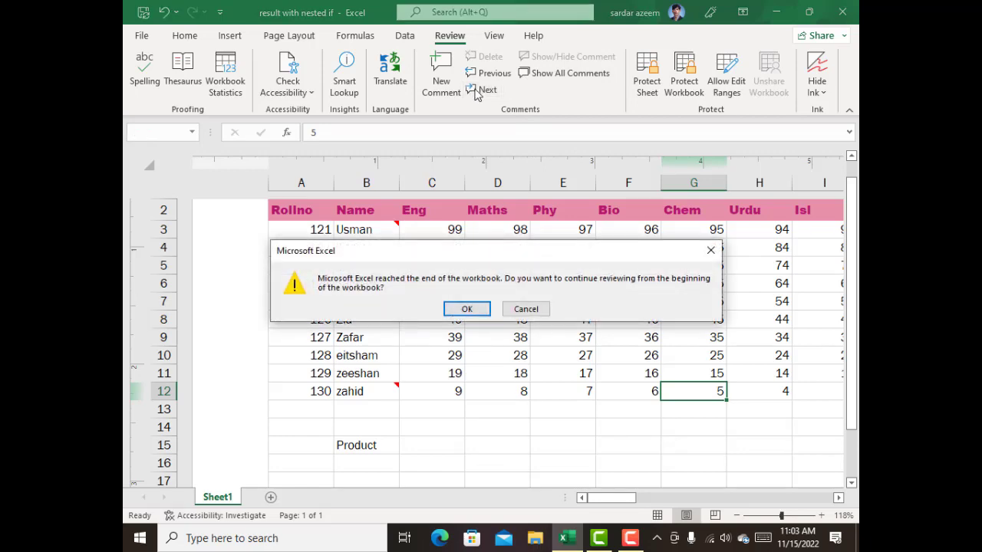
left_click(460, 310)
left_click(488, 90)
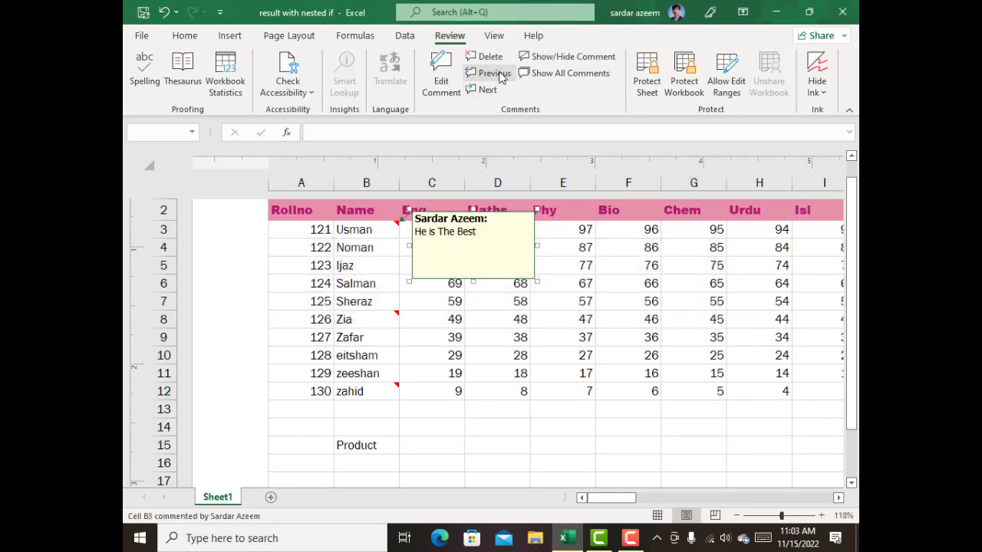
left_click(465, 309)
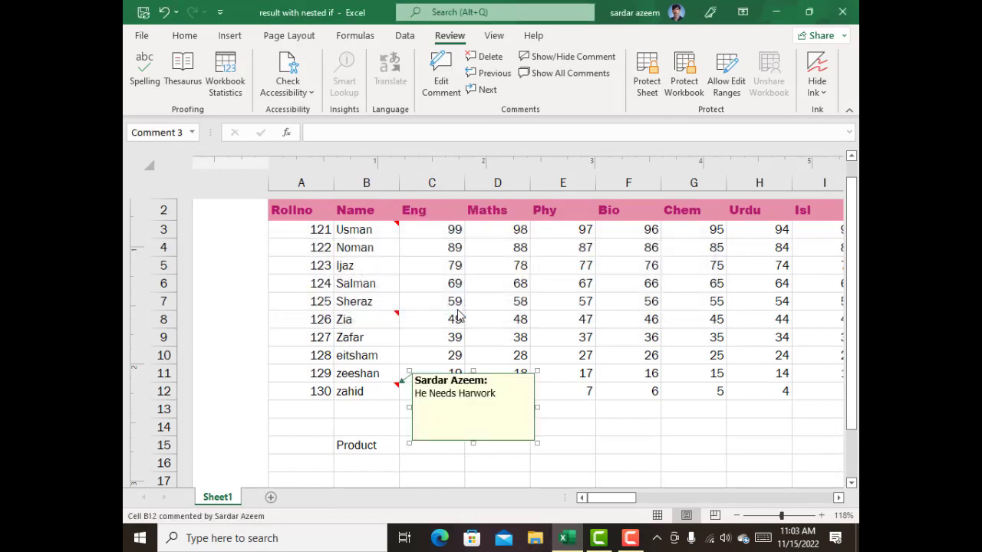
Delete the comments from cells B12, B8 and B3.
left_click(353, 391)
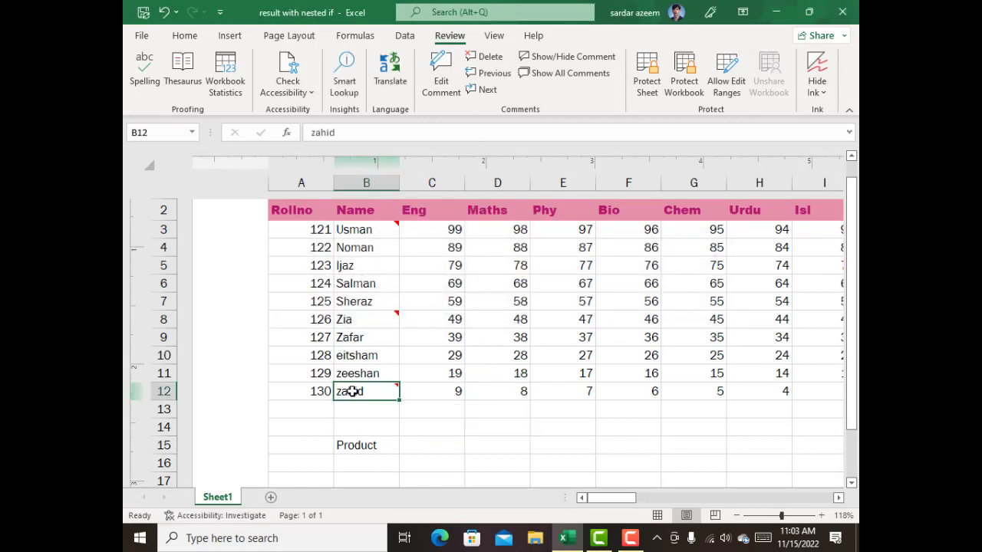
left_click(486, 57)
left_click(372, 318)
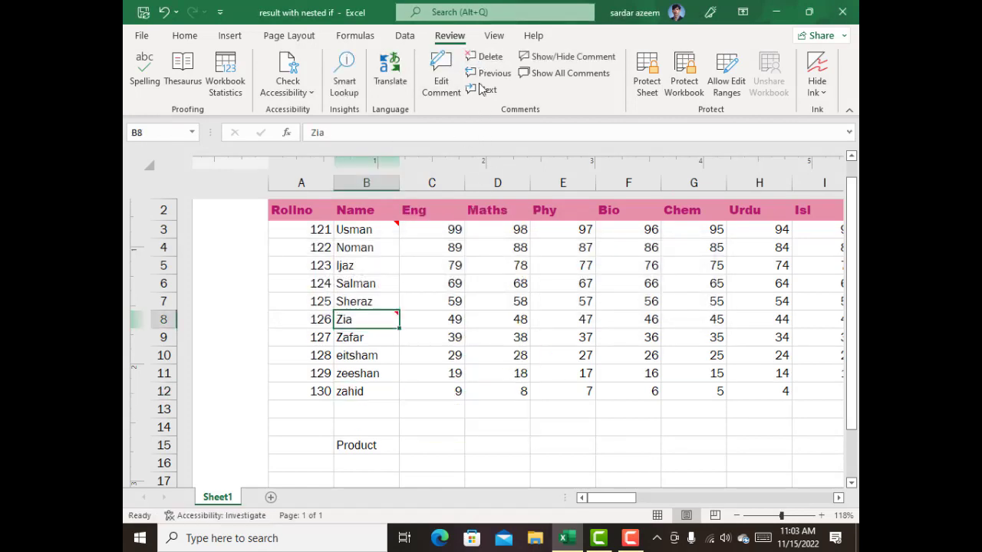
left_click(486, 57)
left_click(361, 230)
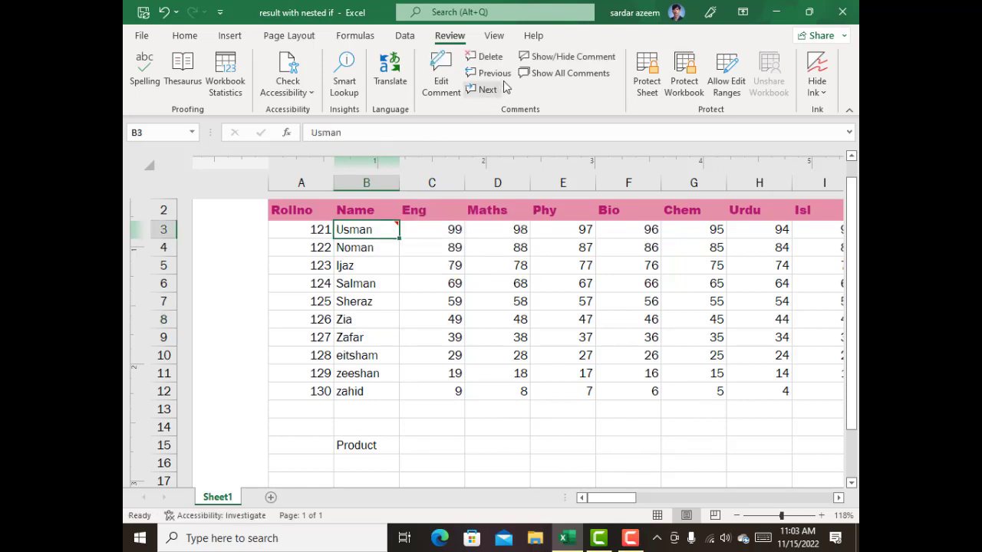
left_click(487, 57)
Set up sheet protection that allows users every listed action, from formatting cells, columns and rows to editing objects and scenarios.
left_click(449, 278)
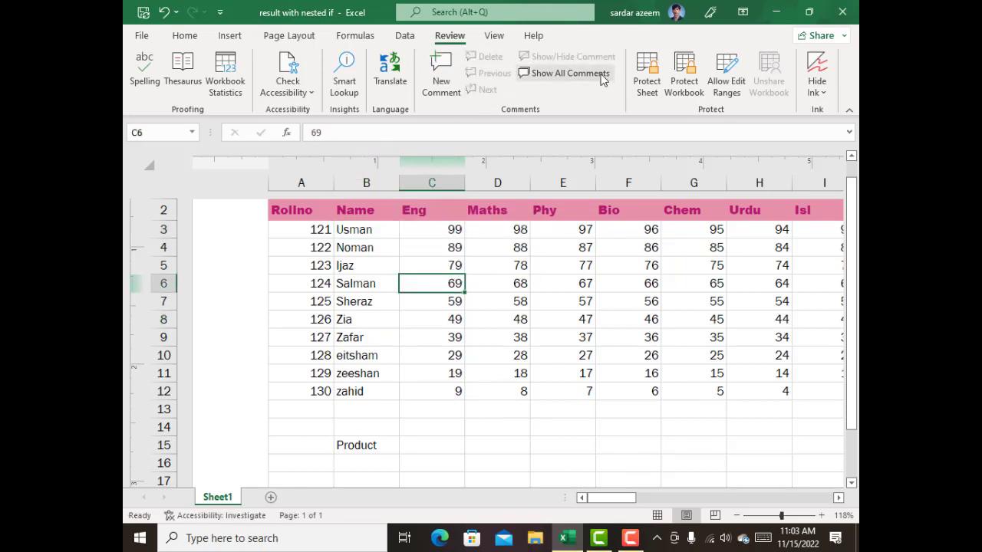
left_click(645, 75)
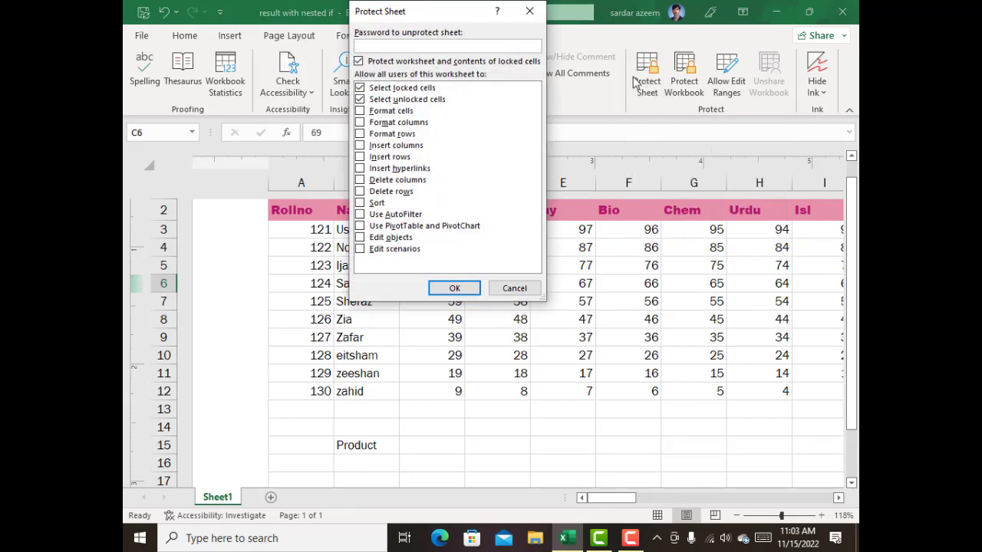
left_click(360, 111)
left_click(360, 123)
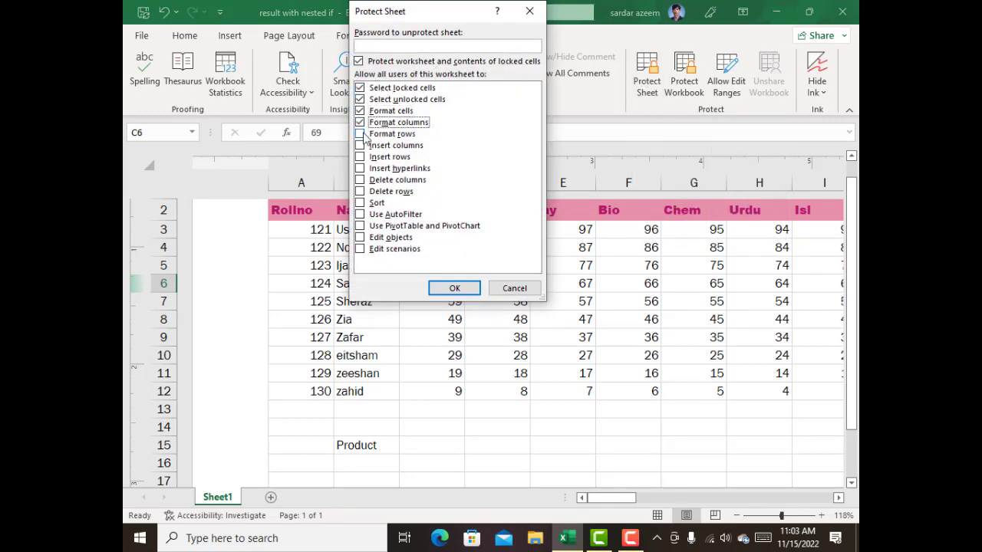
left_click(360, 134)
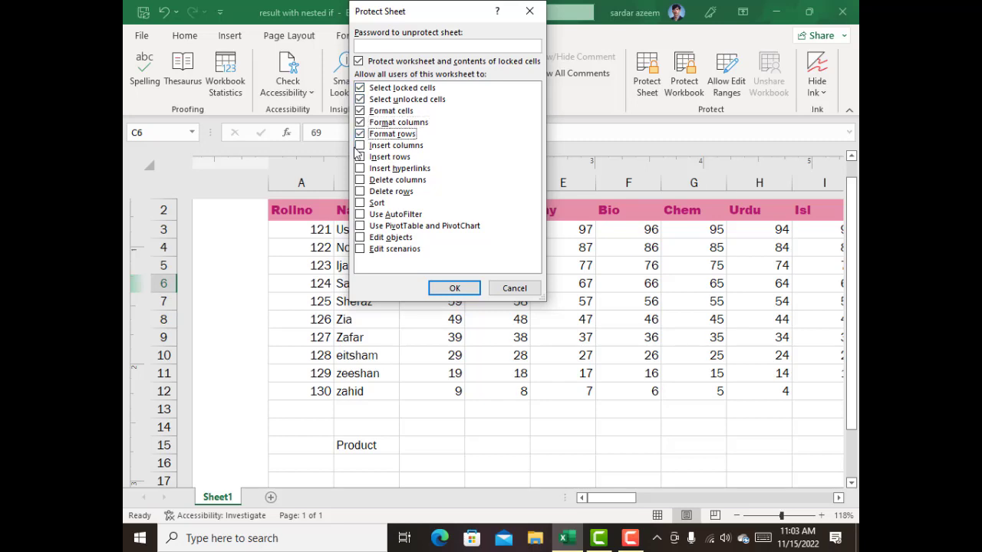
left_click(360, 145)
left_click(360, 157)
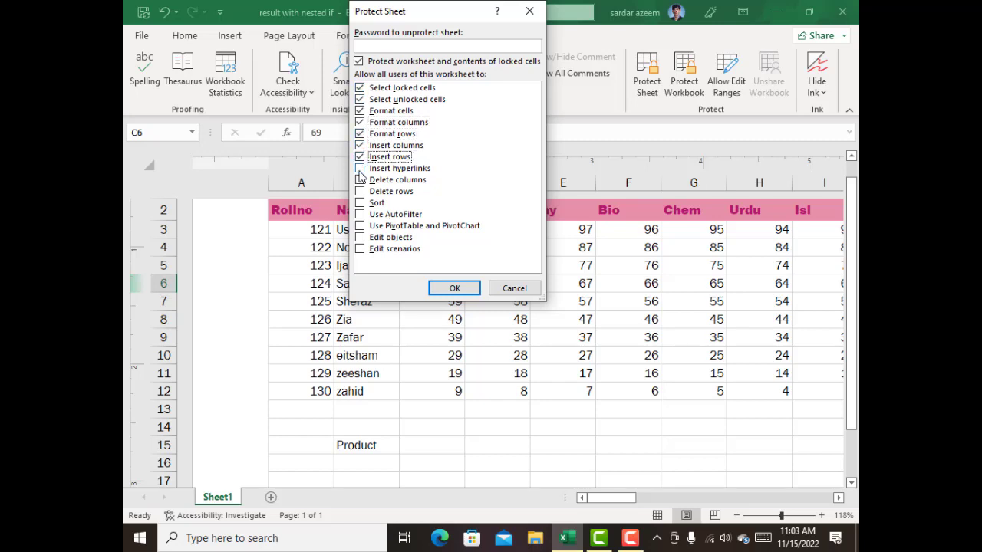
left_click(360, 169)
left_click(360, 180)
left_click(360, 191)
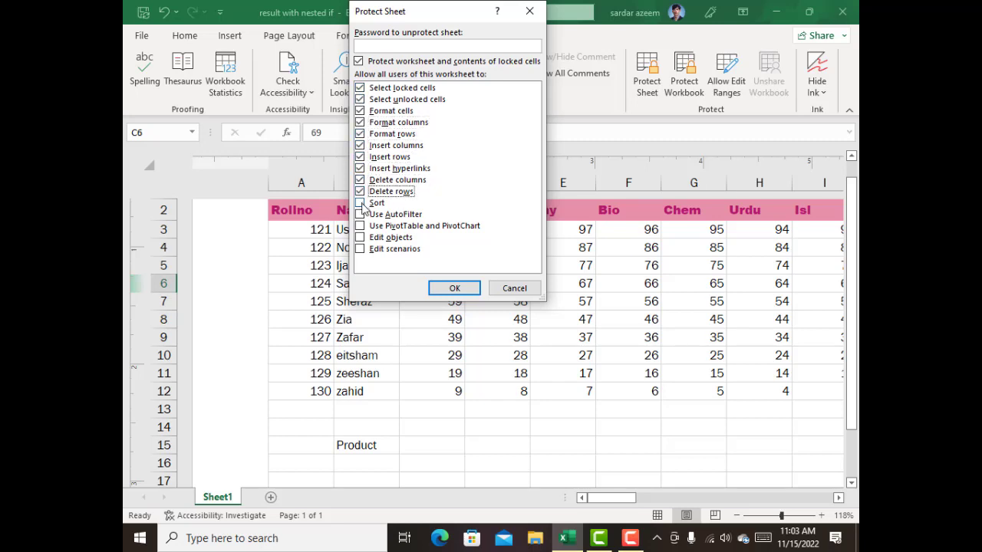
left_click(359, 203)
left_click(360, 215)
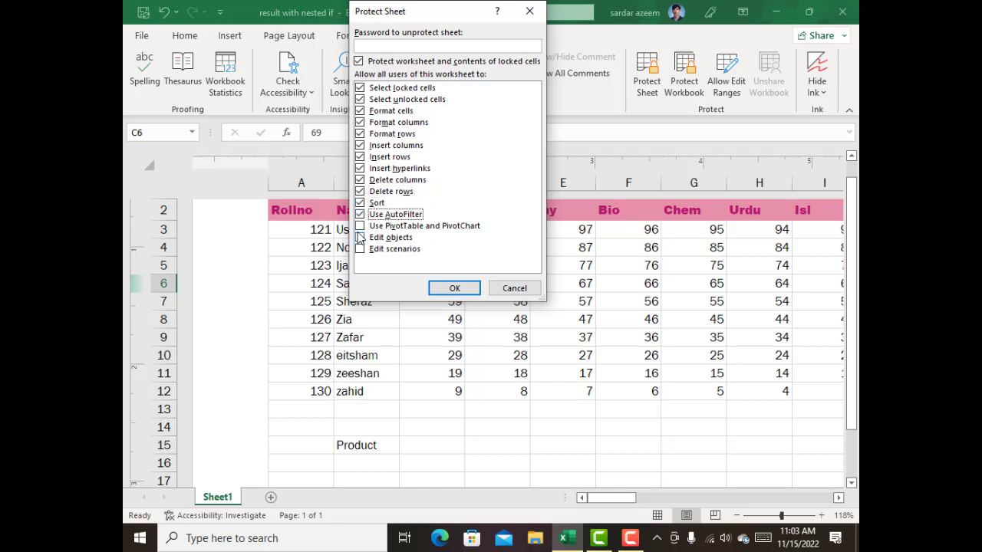
left_click(360, 226)
left_click(360, 237)
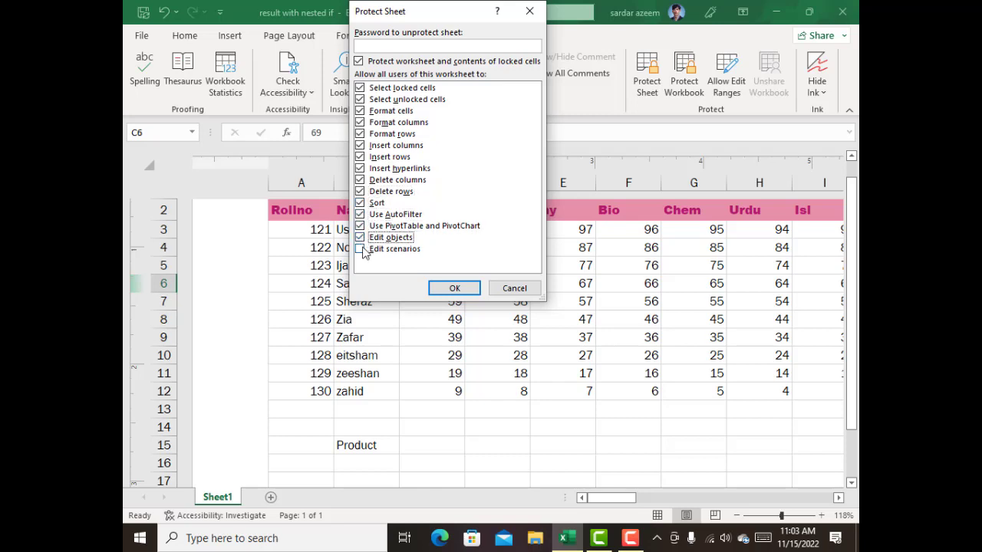
left_click(359, 249)
Enter the password to unprotect the sheet, re-enter it for confirmation and apply the sheet protection.
left_click(414, 46)
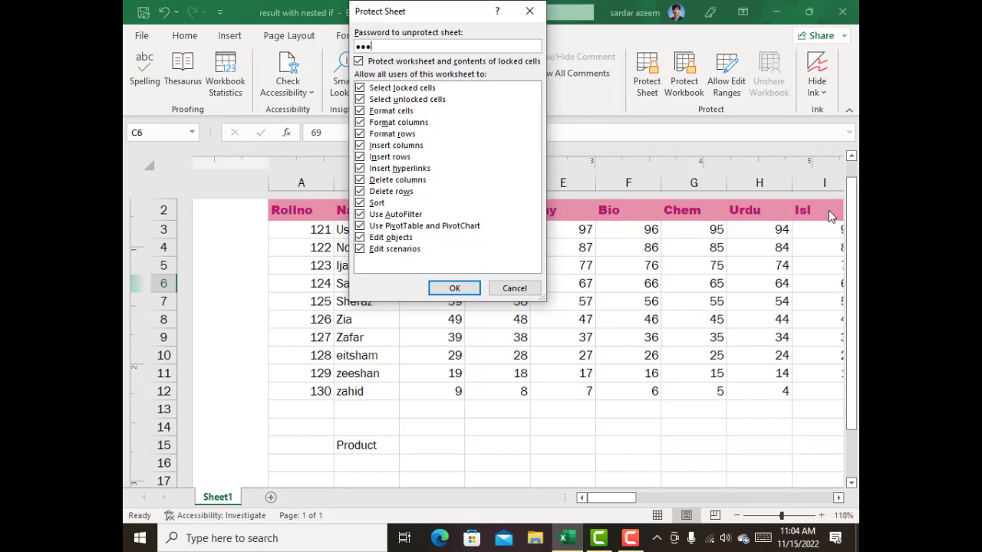
left_click(472, 292)
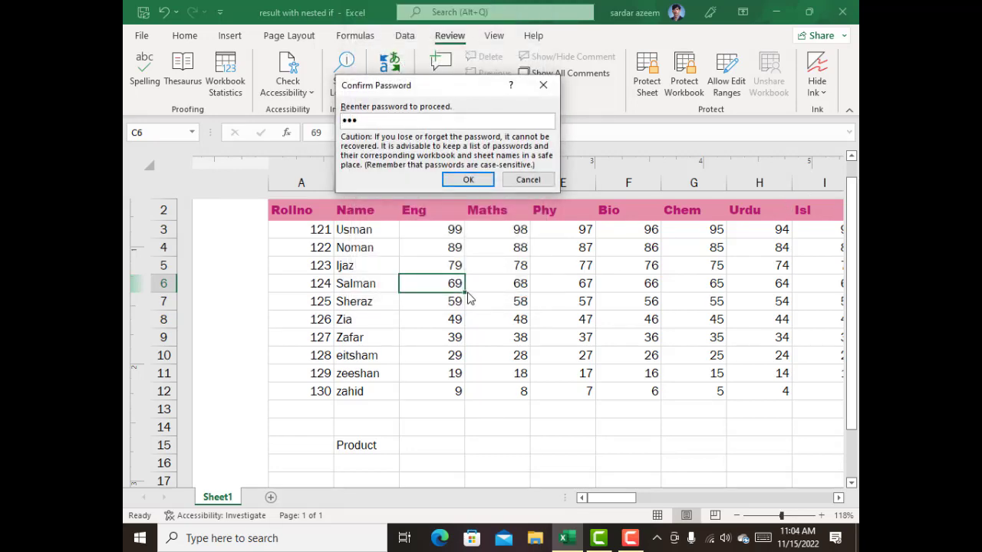
left_click(459, 180)
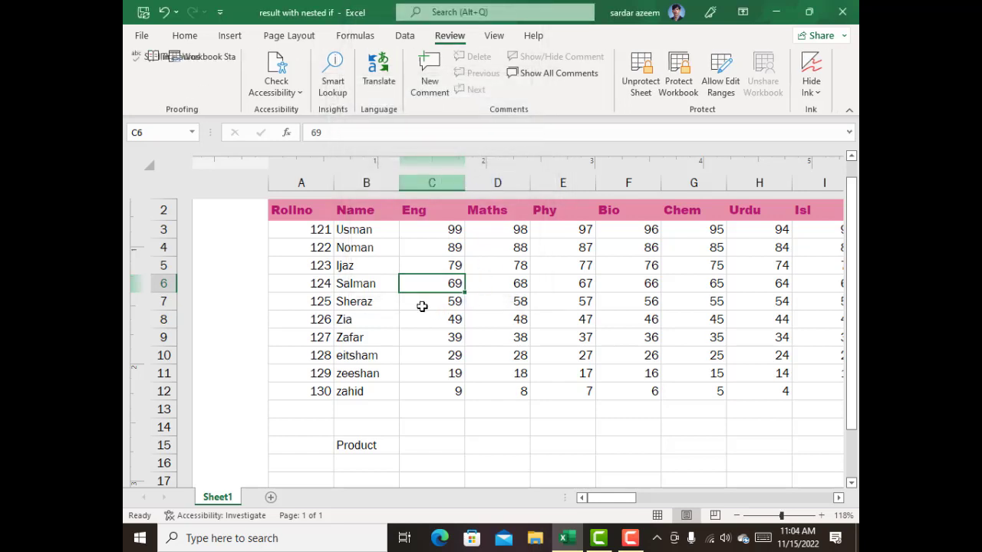
Try to clear the contents of range A3:E11 and of cell C5 on the protected sheet.
left_click(372, 285)
left_click_drag(331, 228, 550, 377)
key("Delete")
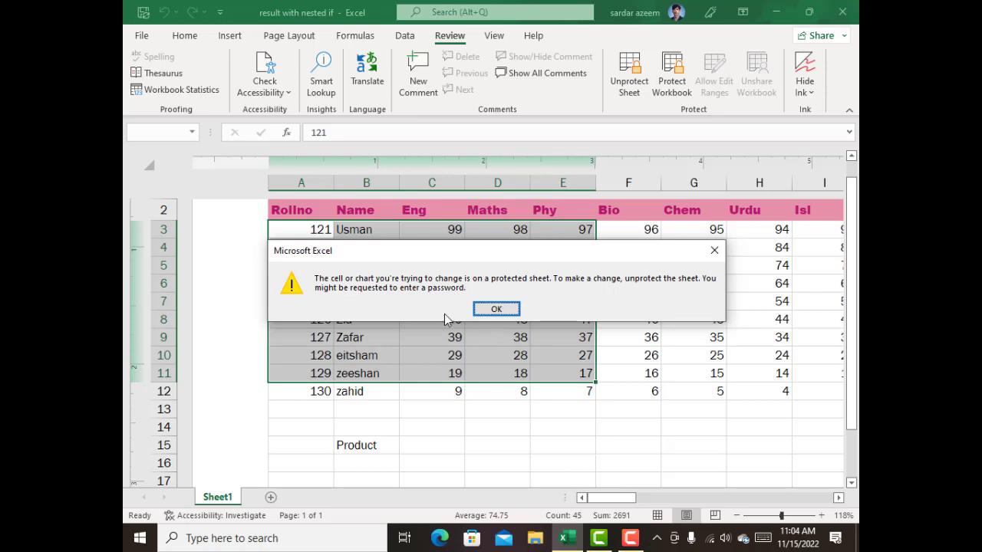
left_click(479, 308)
left_click(430, 267)
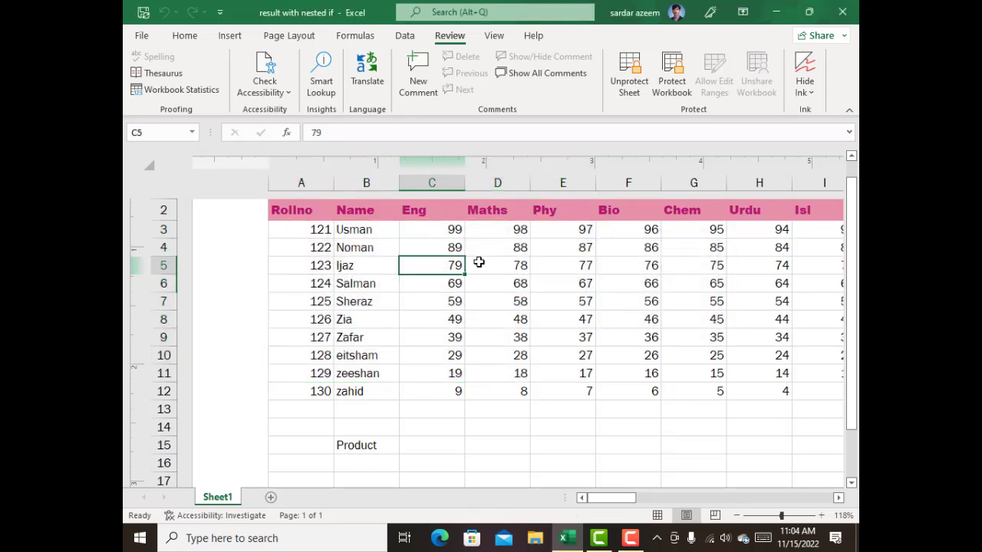
key("Delete")
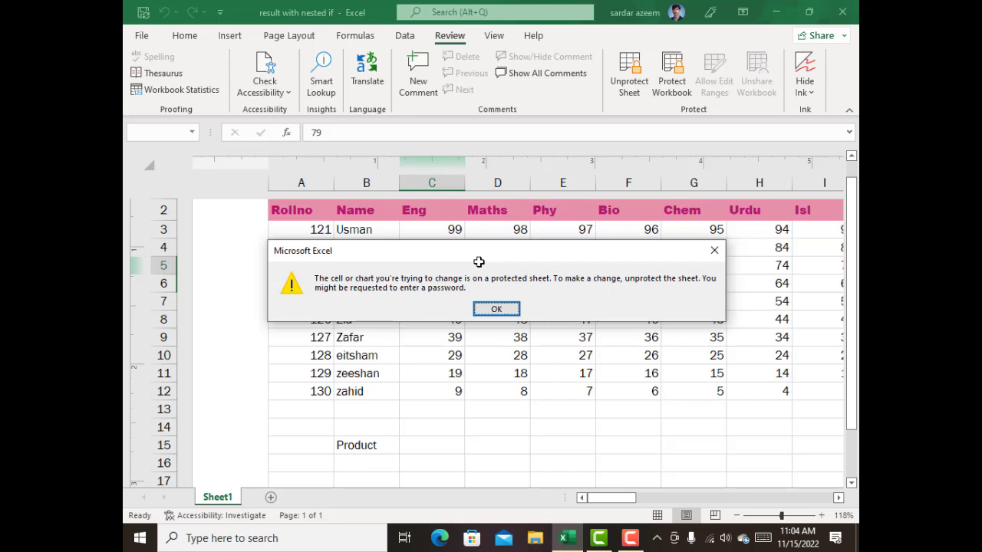
left_click(498, 309)
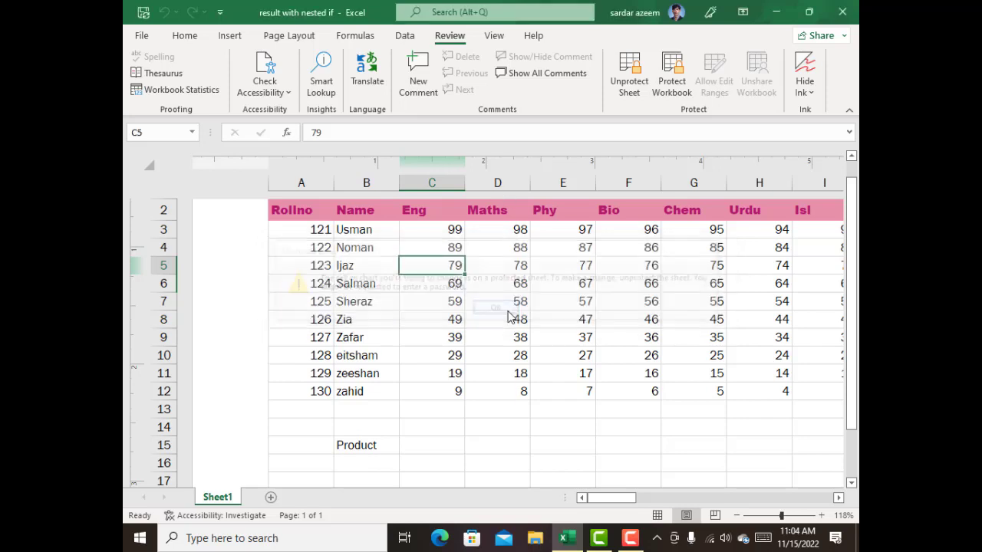
Apply the red font color to range A3:F12 and undo the color change.
left_click(457, 358)
left_click_drag(628, 391, 325, 236)
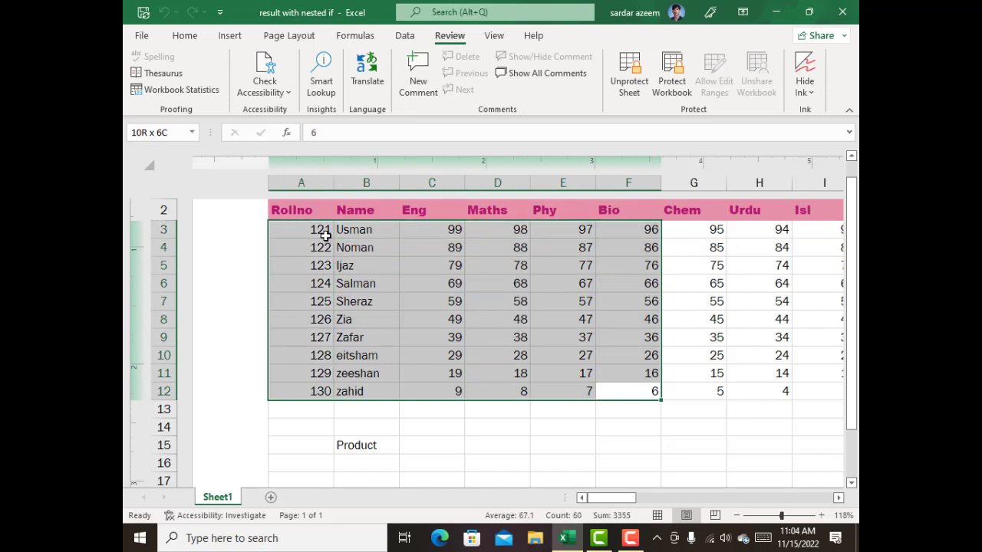
left_click(185, 35)
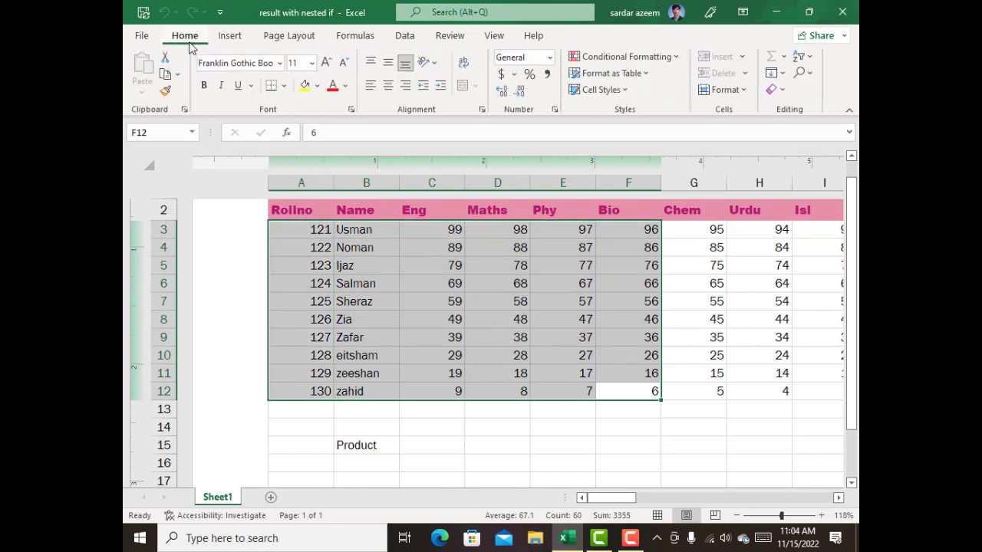
left_click(333, 85)
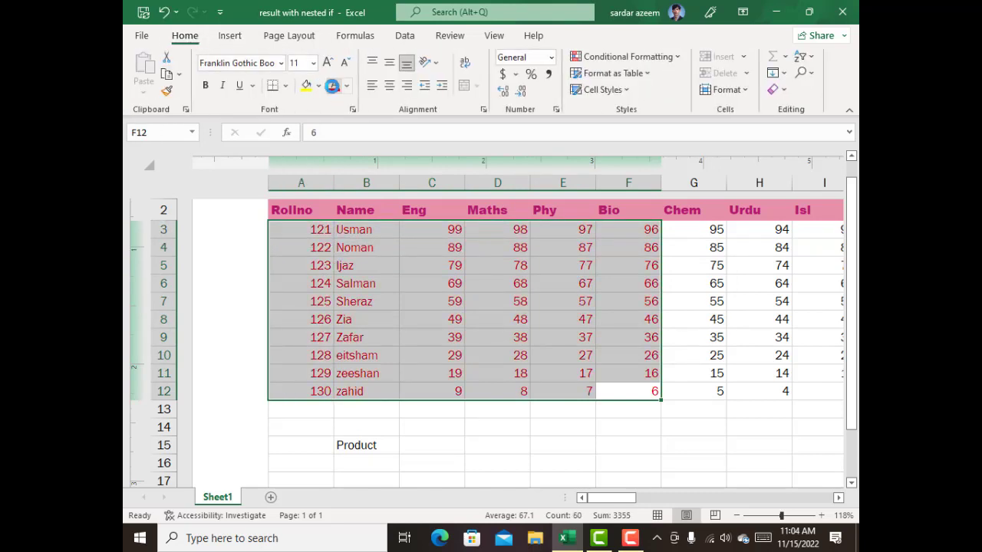
left_click(469, 349)
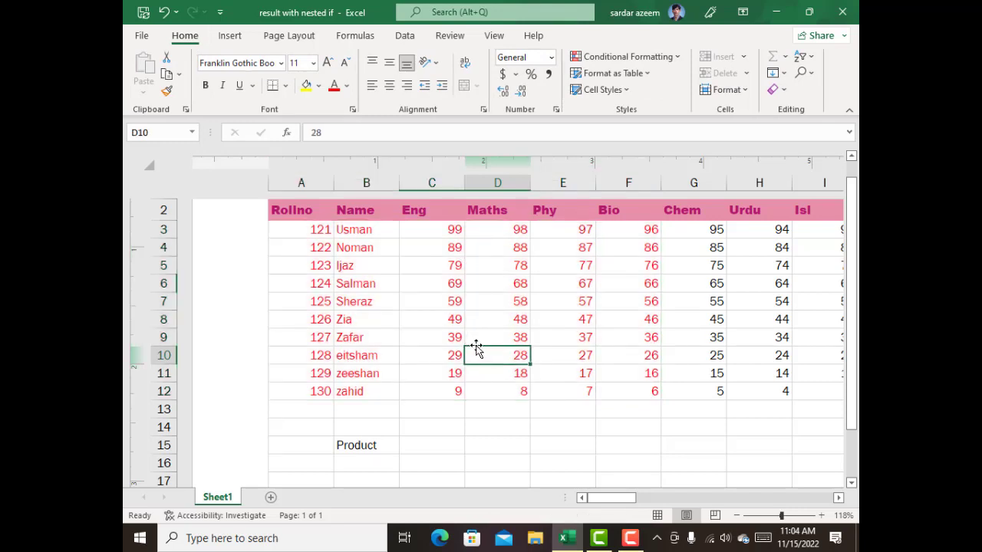
key("ctrl+z")
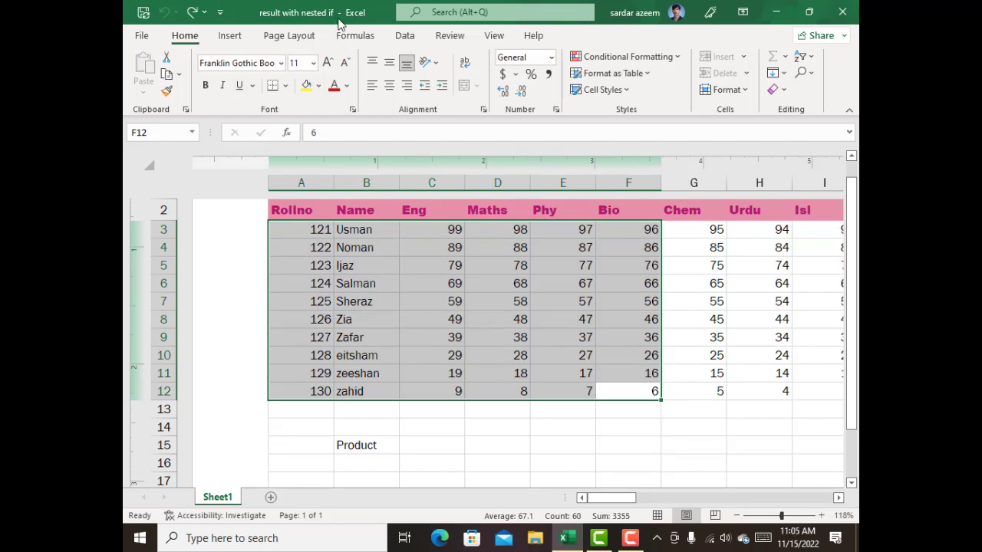
Unprotect the sheet by entering the sheet password.
left_click(440, 40)
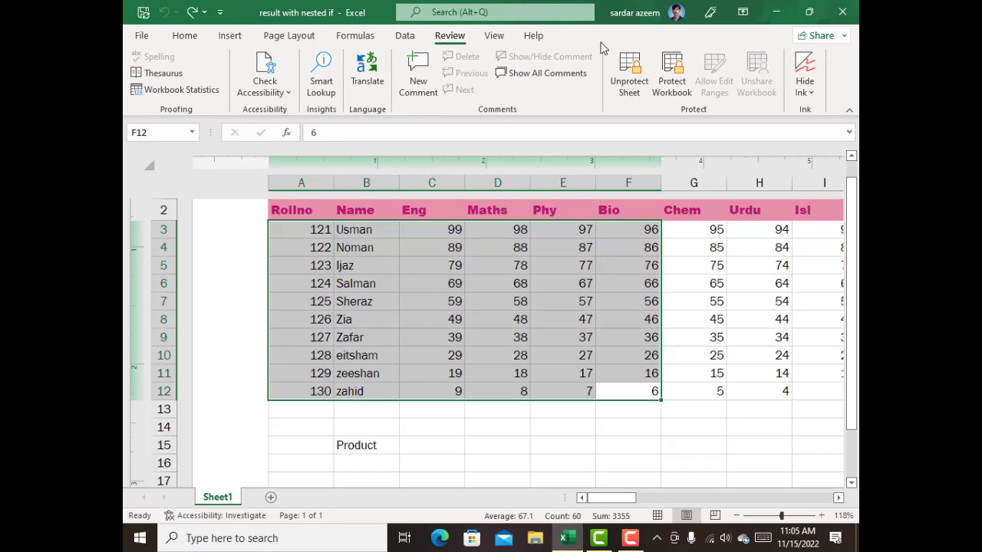
left_click(491, 303)
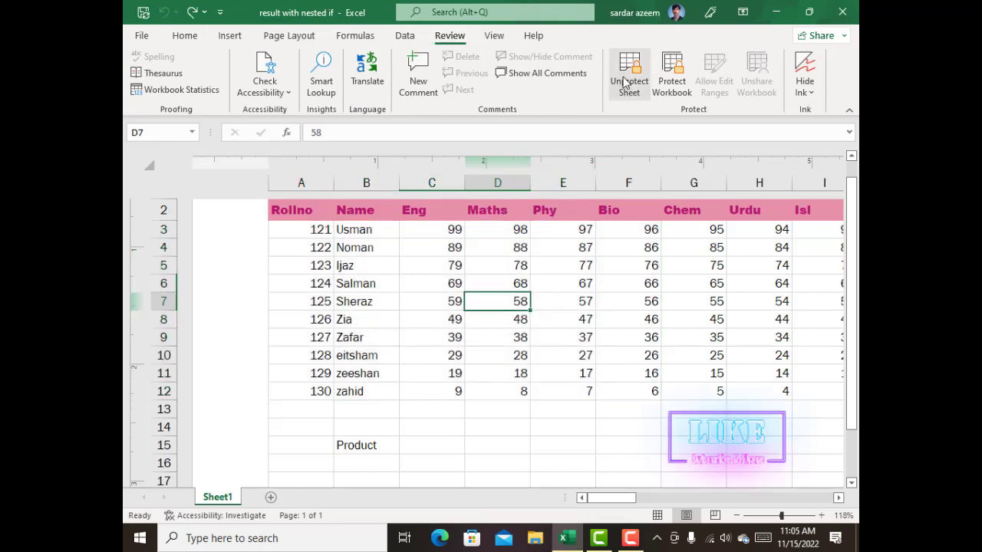
left_click(626, 81)
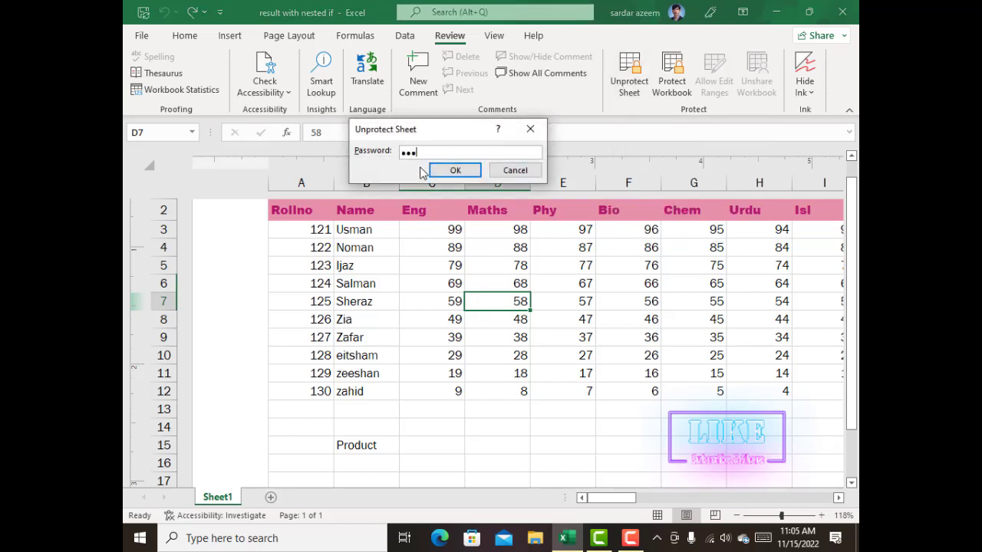
left_click(441, 171)
left_click(419, 303)
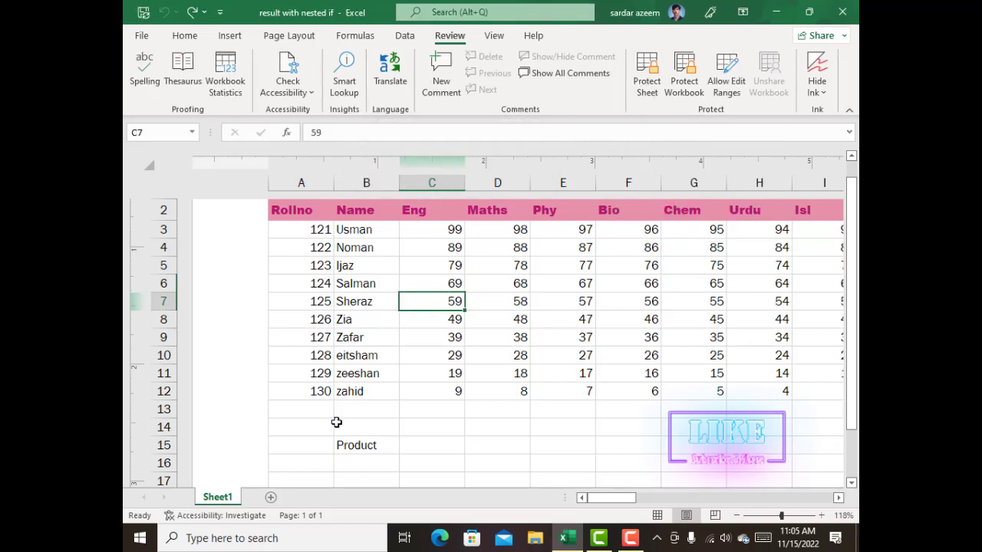
Clear the word "Product" from cell B15 and set the Maths mark in D12 to 10.
left_click(351, 443)
key("Delete")
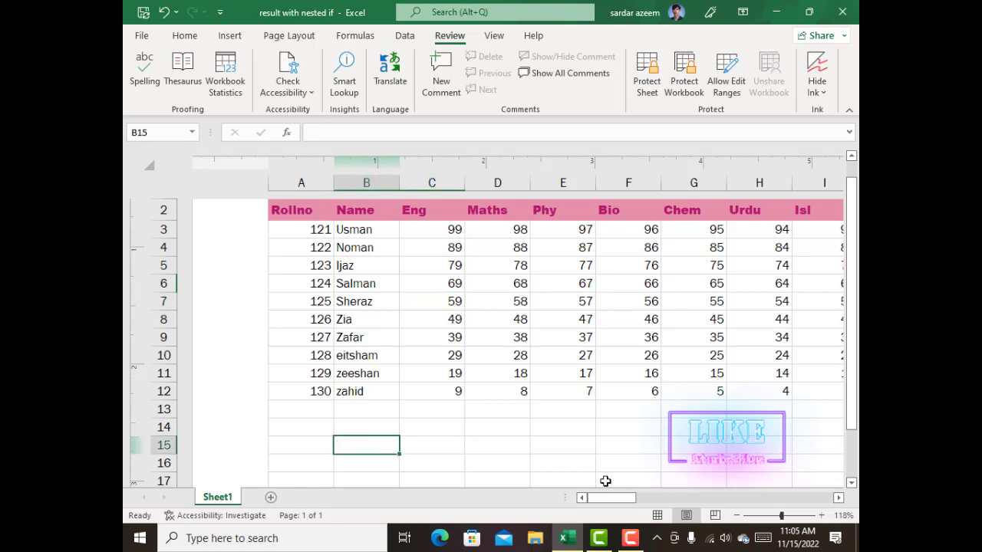
left_click(499, 391)
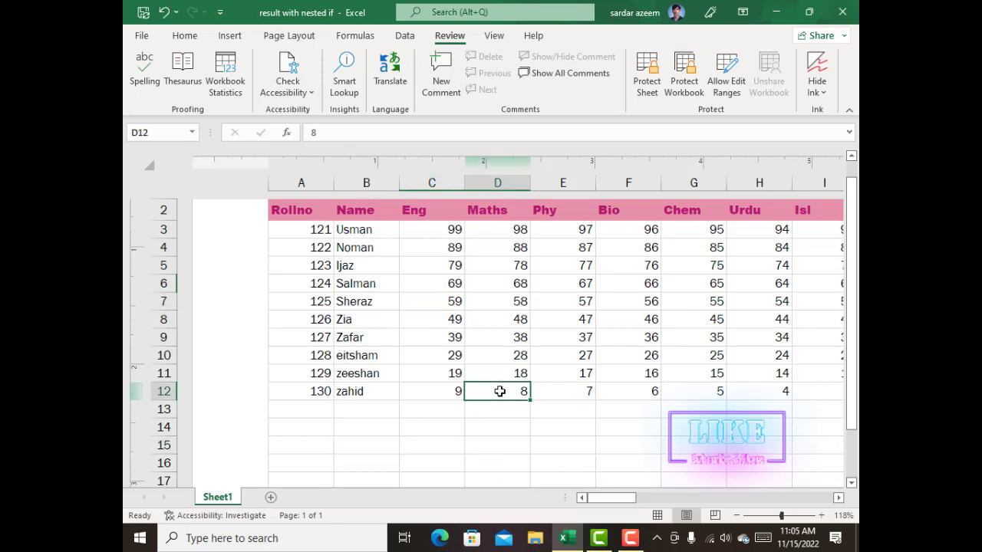
type("10")
key("Return")
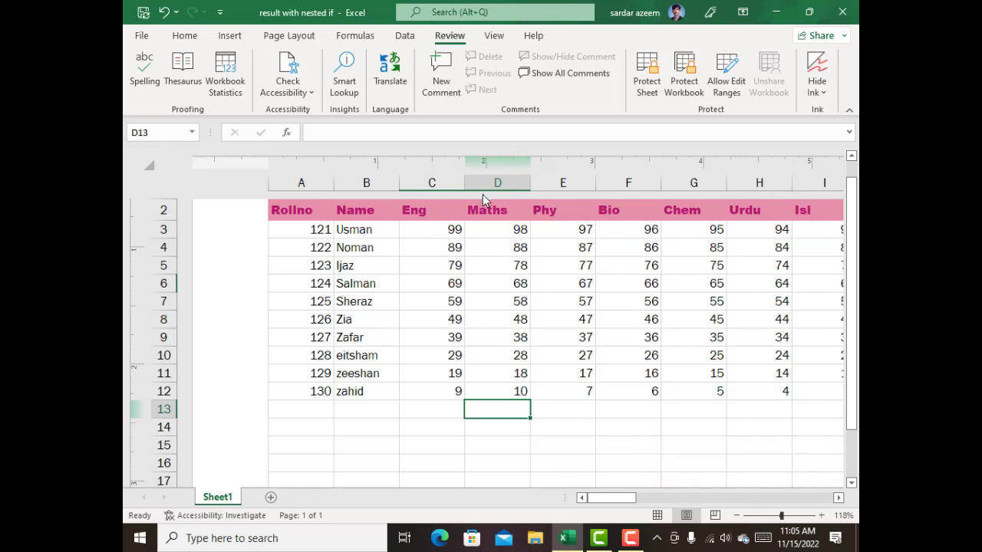
Examine the structural commands offered for Sheet1, such as insert, delete, rename and move, without choosing any.
left_click(418, 261)
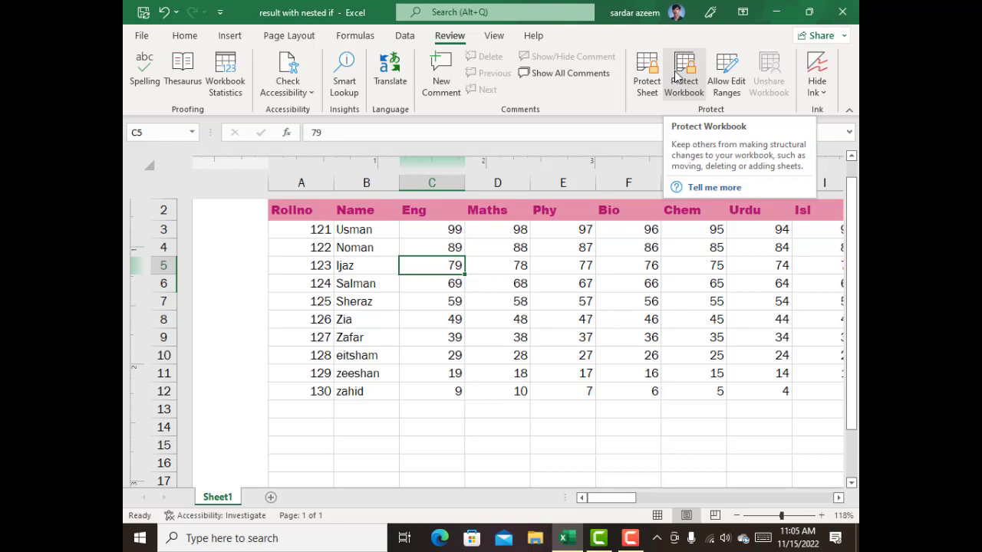
left_click_drag(395, 357, 445, 357)
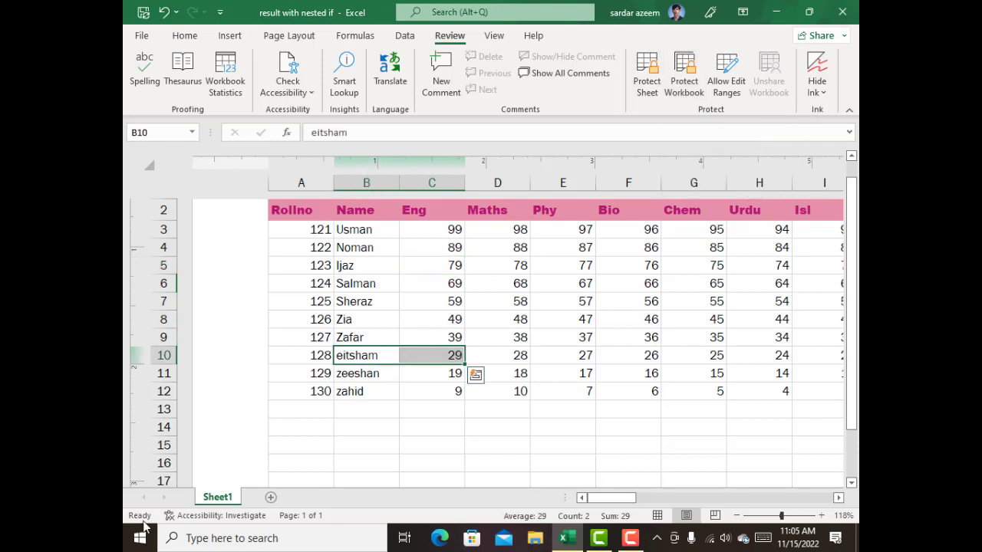
right_click(219, 500)
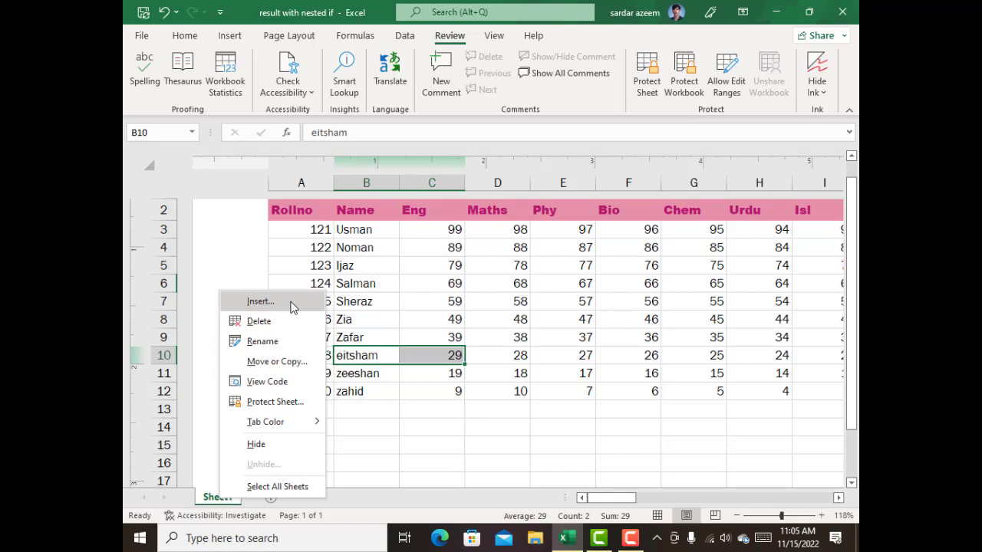
left_click(397, 307)
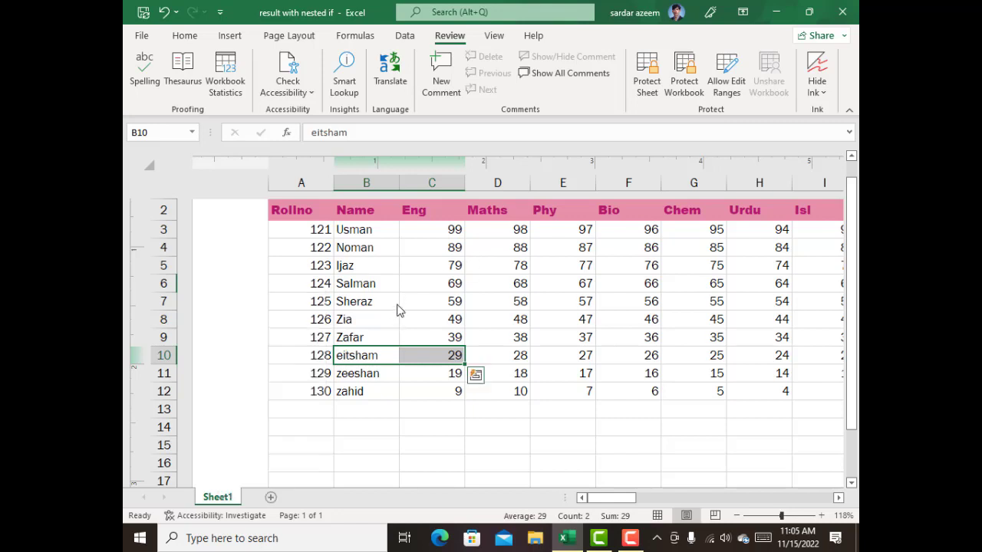
left_click(437, 405)
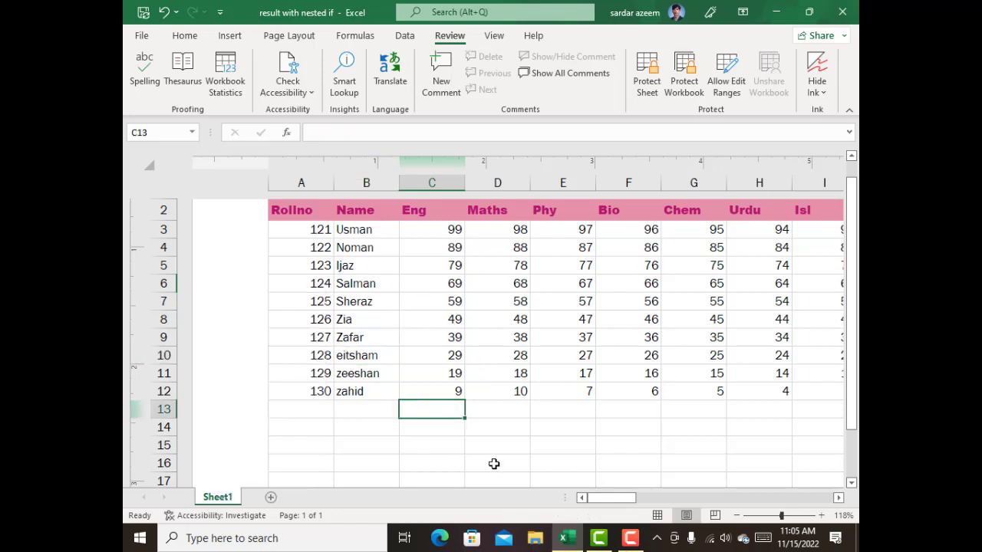
left_click_drag(603, 500, 629, 502)
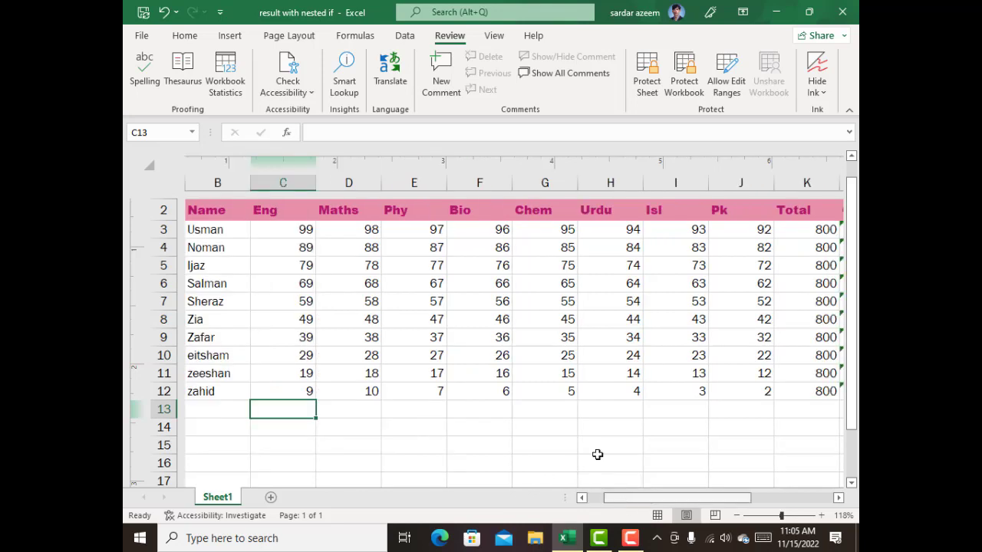
Protect the workbook structure with a password, entering and confirming the workbook password.
left_click(680, 72)
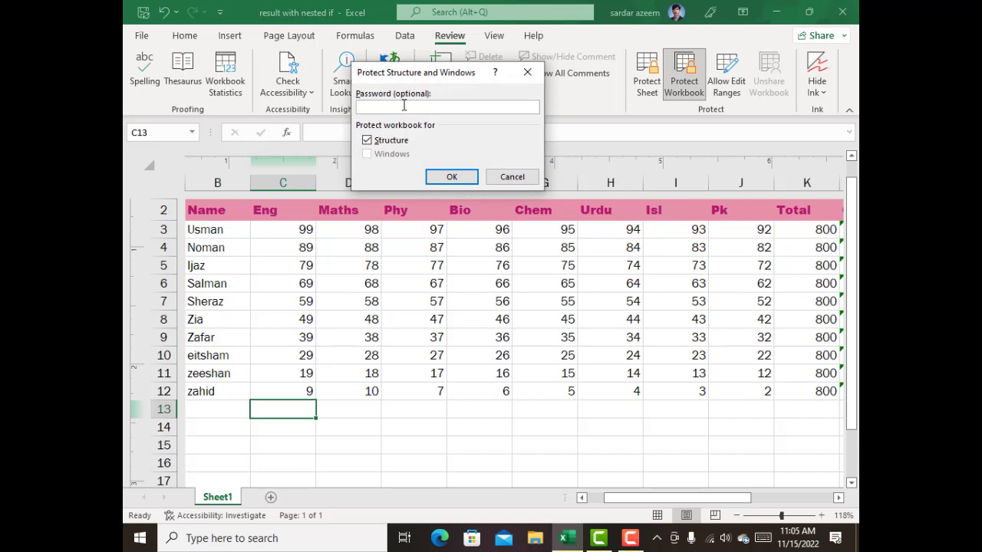
type("123")
key("Return")
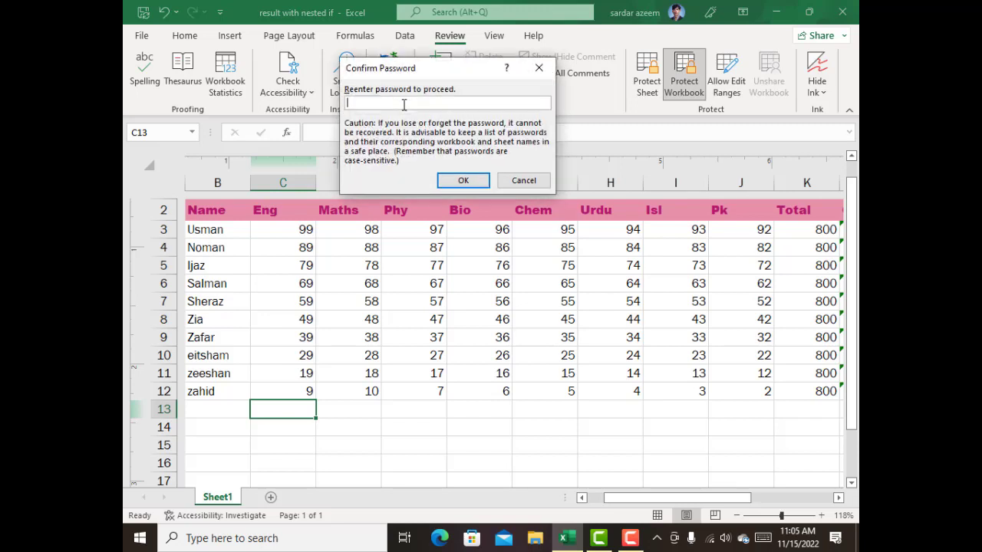
type("123")
key("Return")
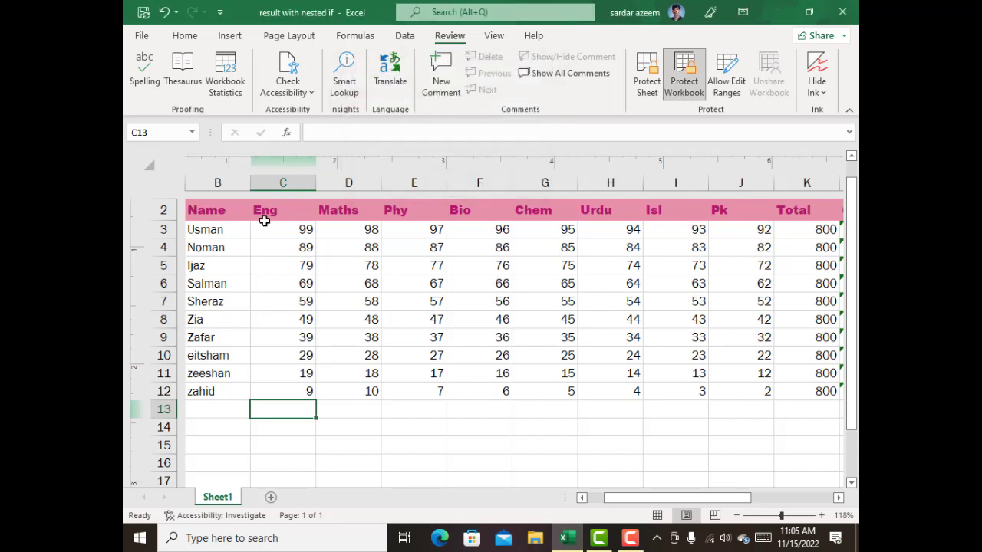
Select cell D12 and examine which structural commands Sheet1 offers while the workbook is protected, without choosing any.
left_click(324, 387)
right_click(219, 497)
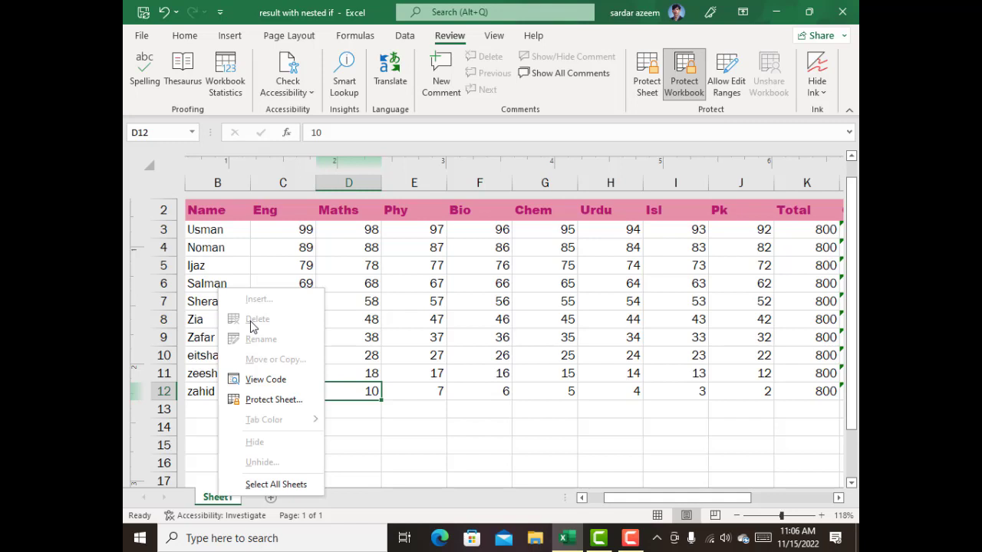
left_click(384, 283)
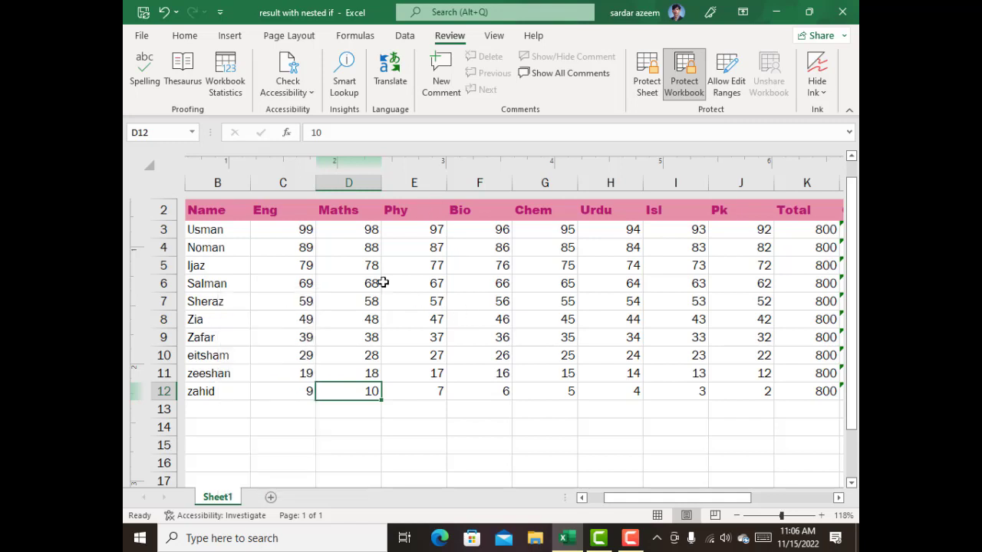
Unprotect the workbook by entering the workbook password, and recheck the structural commands offered for Sheet1.
left_click(682, 81)
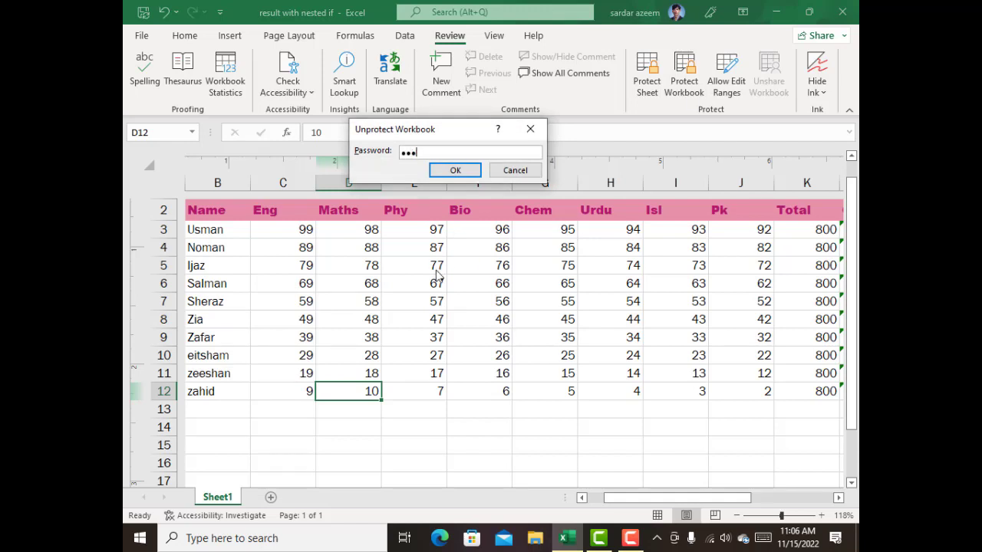
key("Return")
right_click(228, 497)
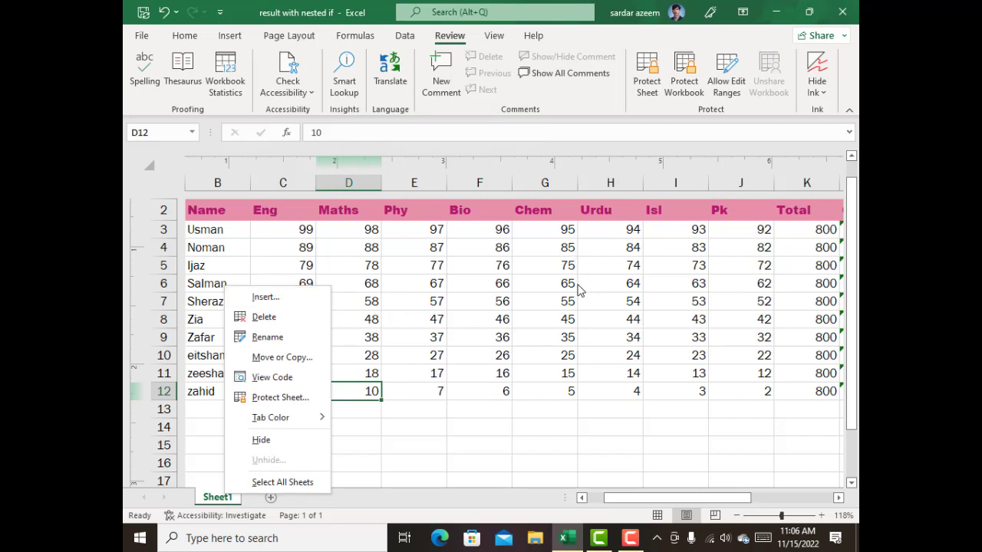
left_click(543, 310)
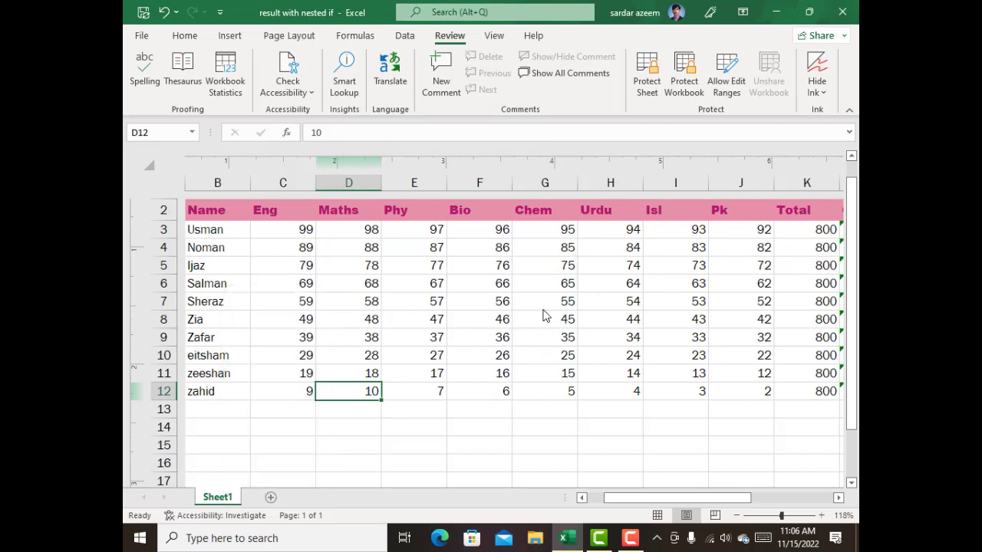
left_click(637, 541)
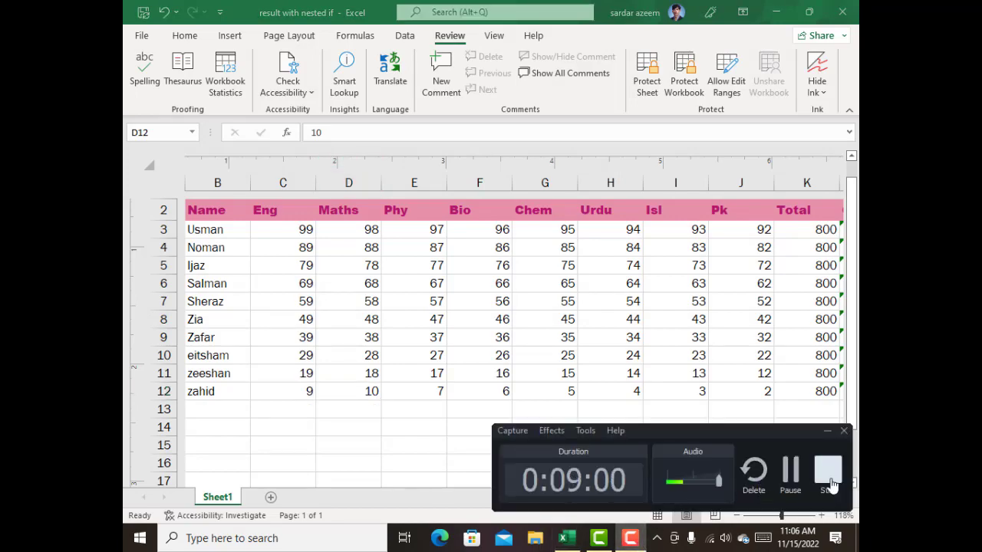